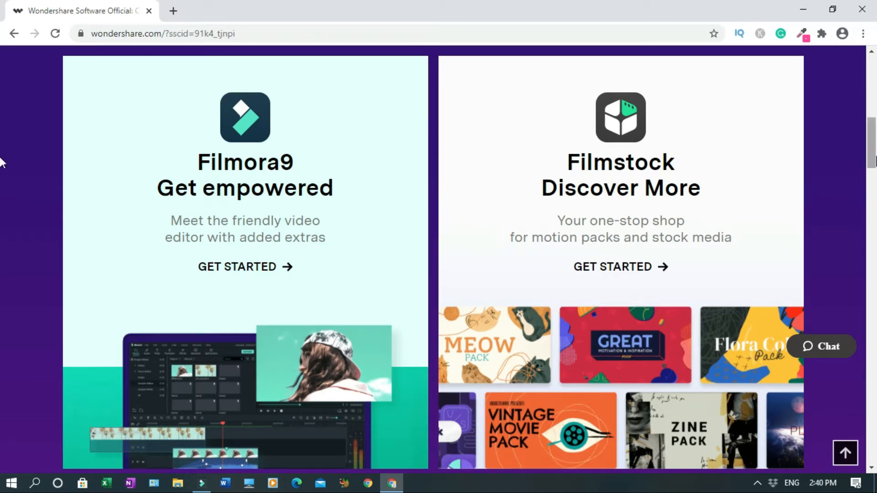
Open the Filmora9 product page by way of the Wondershare Filmora site.
mouse_move(875, 150)
left_mouse_down()
mouse_move(875, 83)
mouse_move(874, 435)
mouse_move(875, 105)
mouse_move(875, 138)
left_mouse_up()
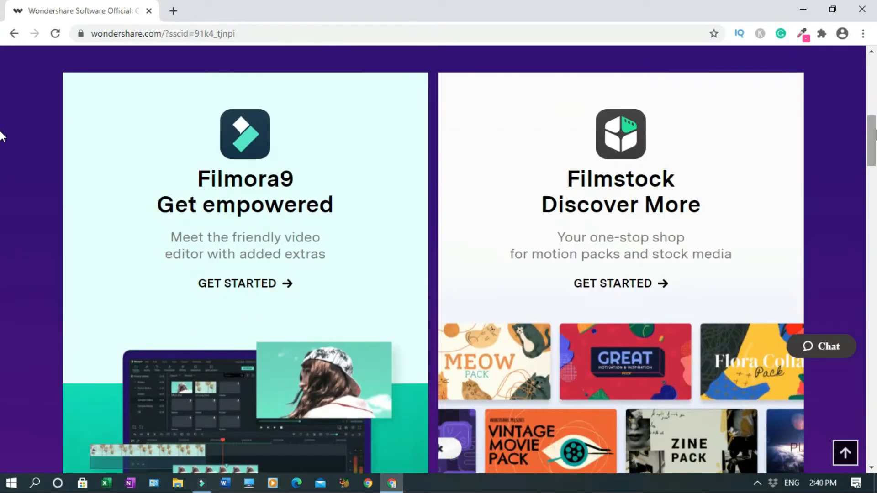
left_click(238, 285)
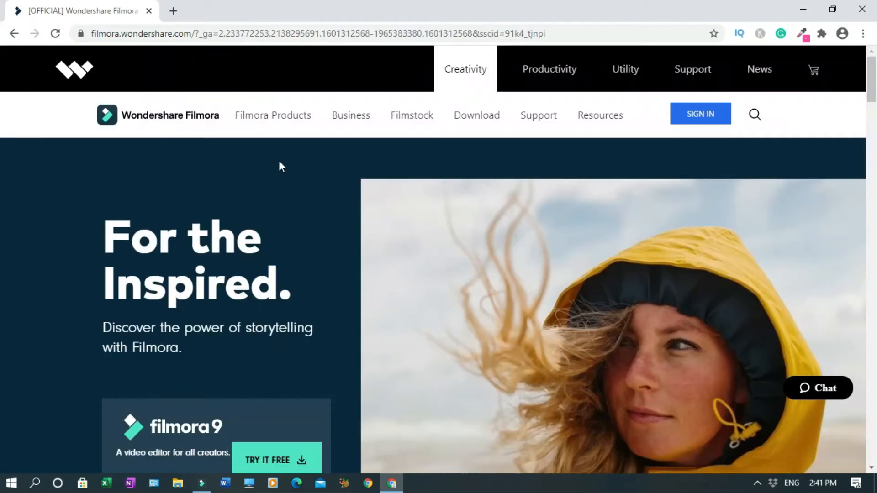
mouse_move(288, 125)
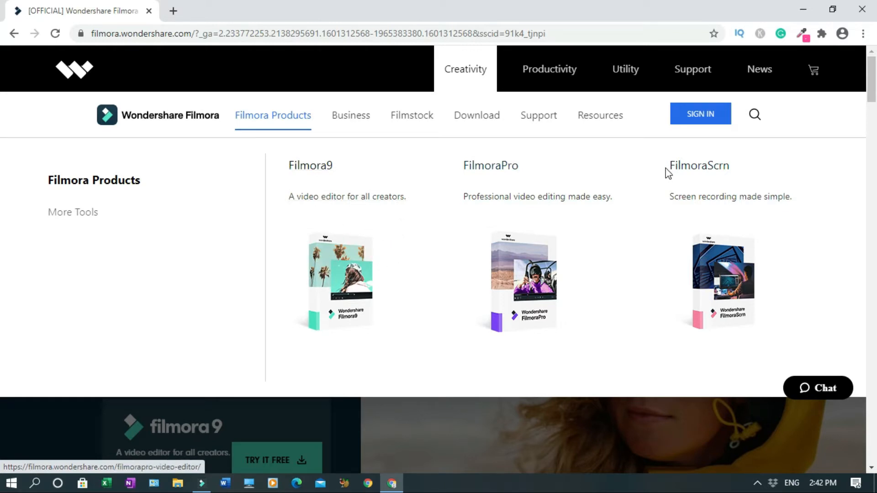
left_click(355, 285)
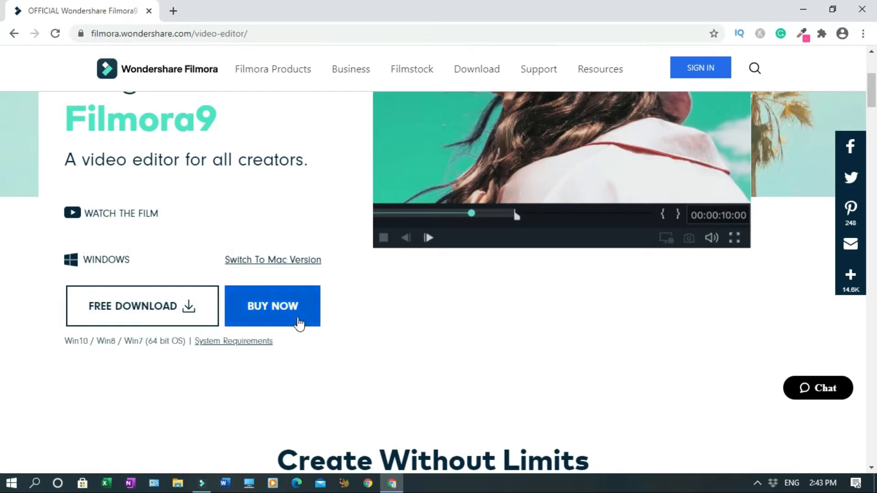
Open the Filmora9 purchase page and compare the prices and features of the individual plans.
left_click(191, 321)
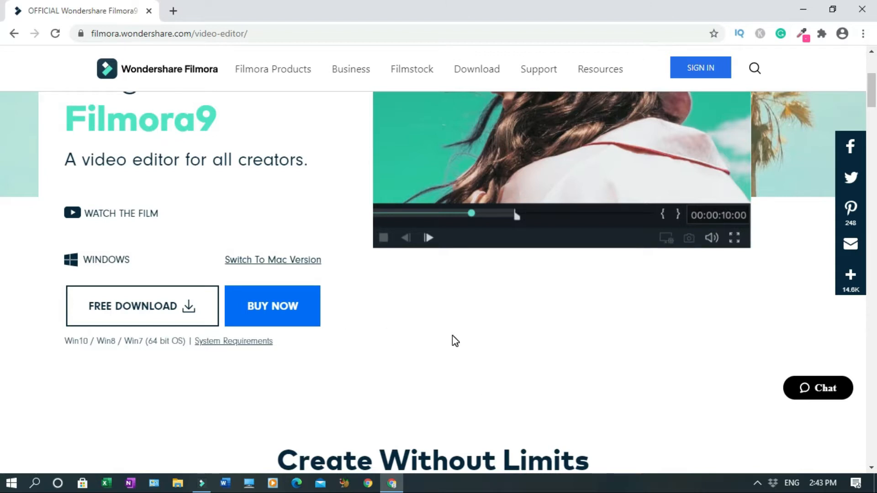
left_click(276, 315)
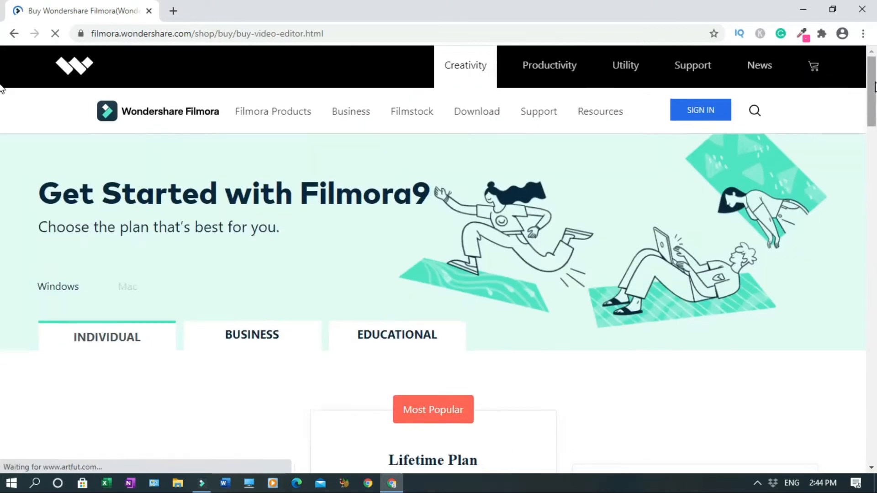
scroll(1, 101, "down", 4)
scroll(2, 114, "down", 1)
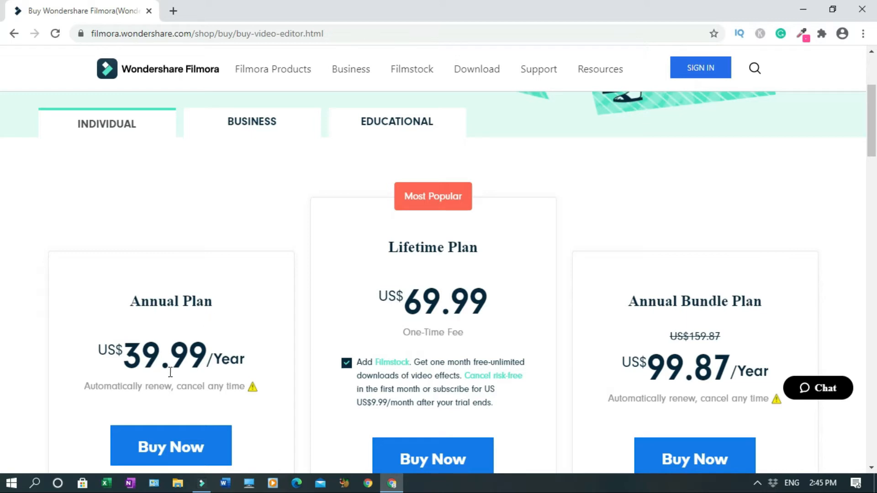
mouse_move(253, 387)
scroll(683, 195, "down", 2)
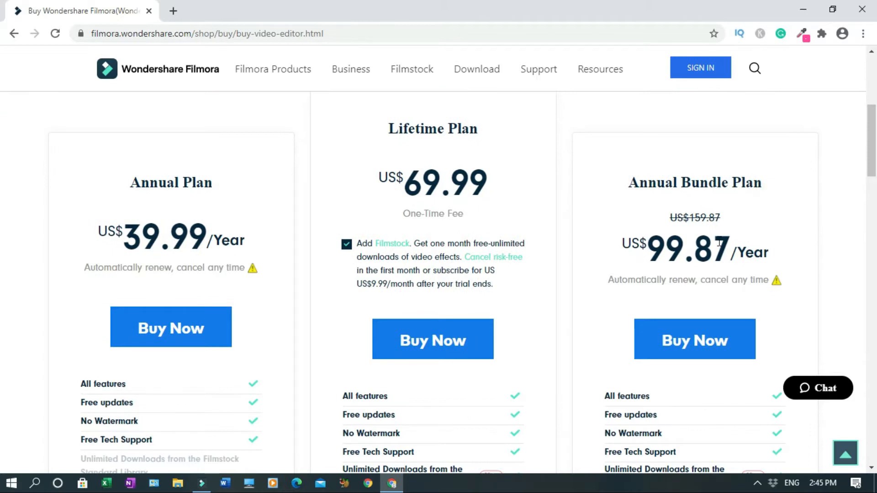
scroll(2, 173, "down", 3)
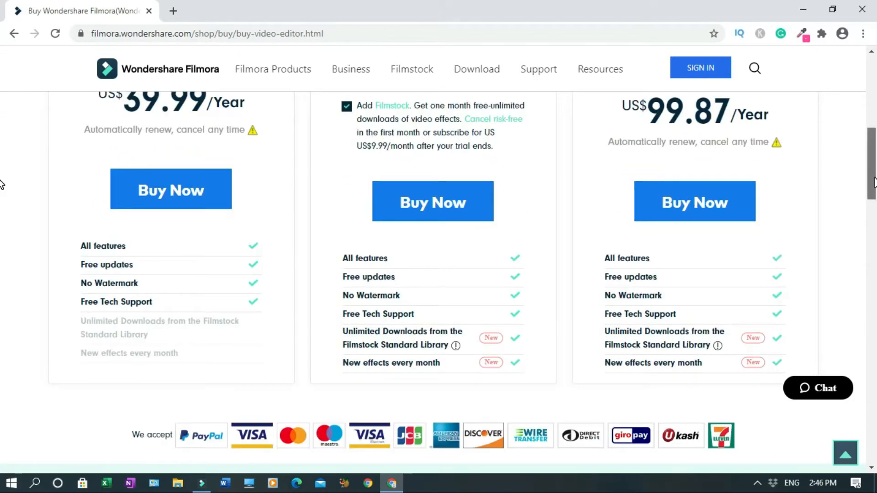
scroll(2, 183, "up", 4)
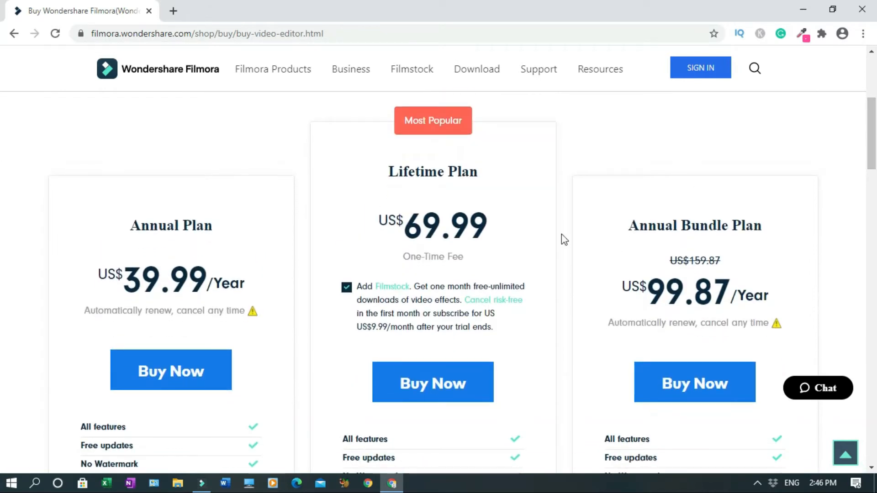
Check out the Lifetime Plan without the Filmstock add-on and remove the Download Insurance Service from the order.
left_click(346, 288)
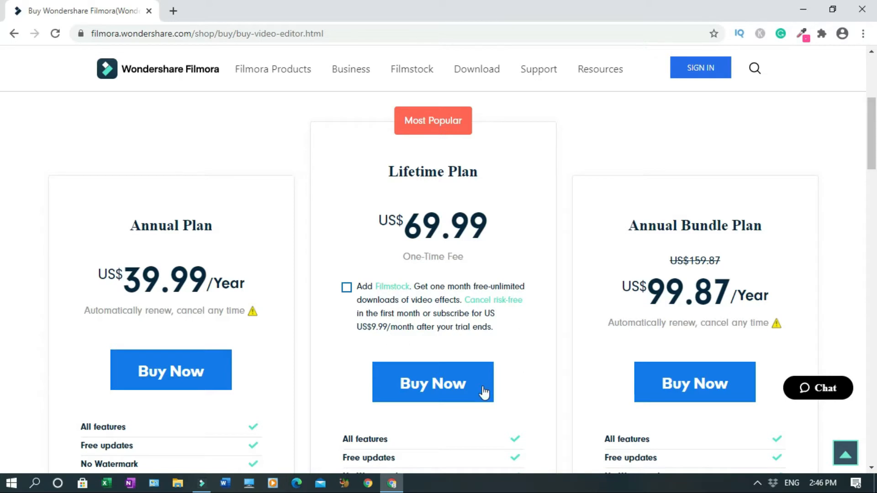
left_click(442, 389)
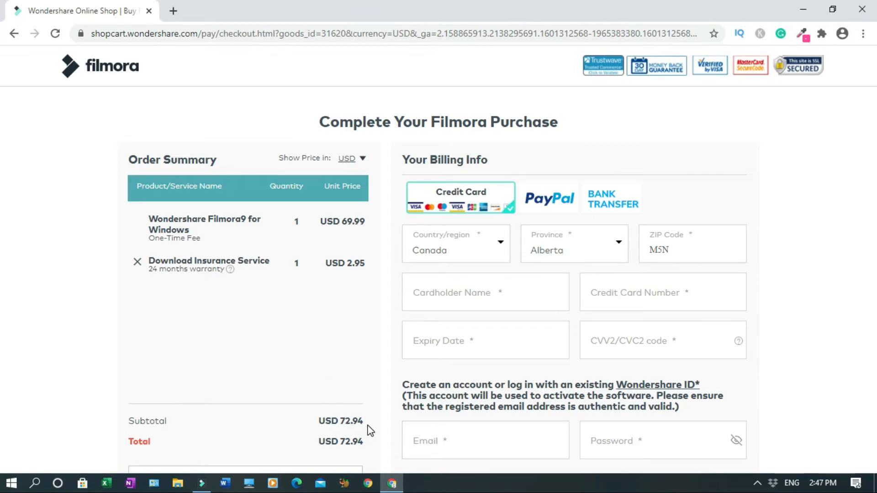
left_click(137, 264)
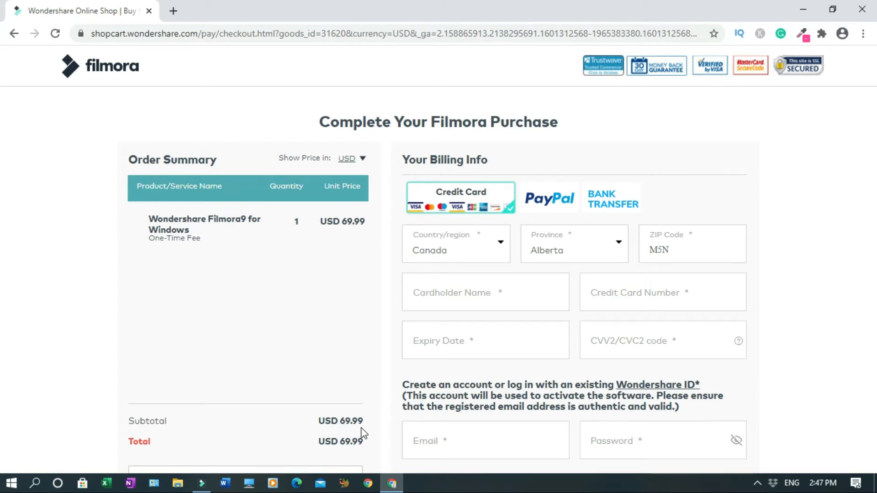
Review the checkout's billing form, including the country and province choices and the account fields.
scroll(366, 427, "down", 2)
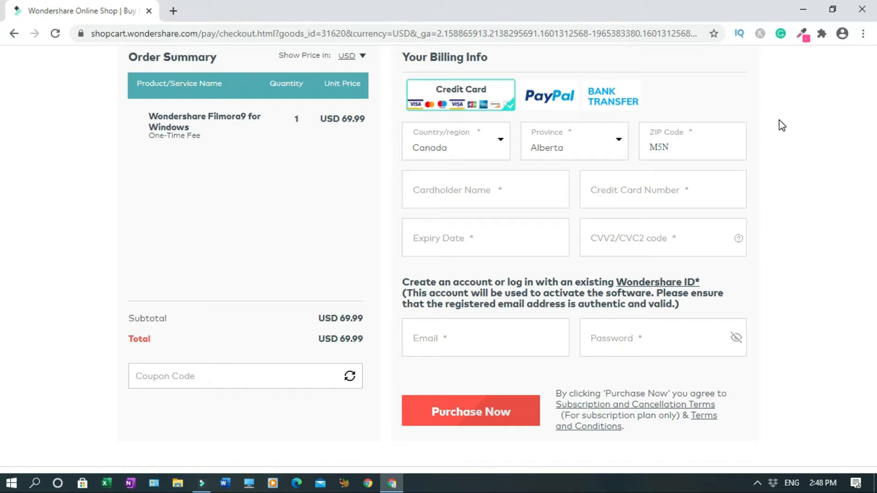
scroll(782, 125, "up", 1)
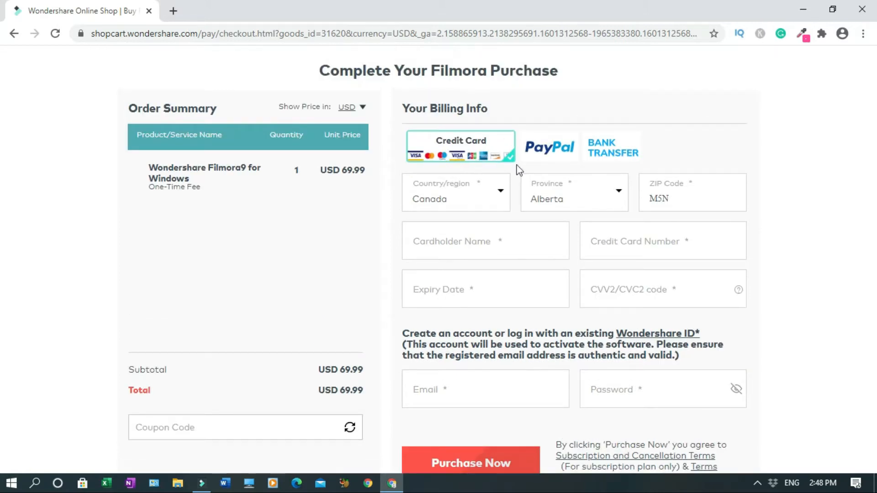
left_click(500, 191)
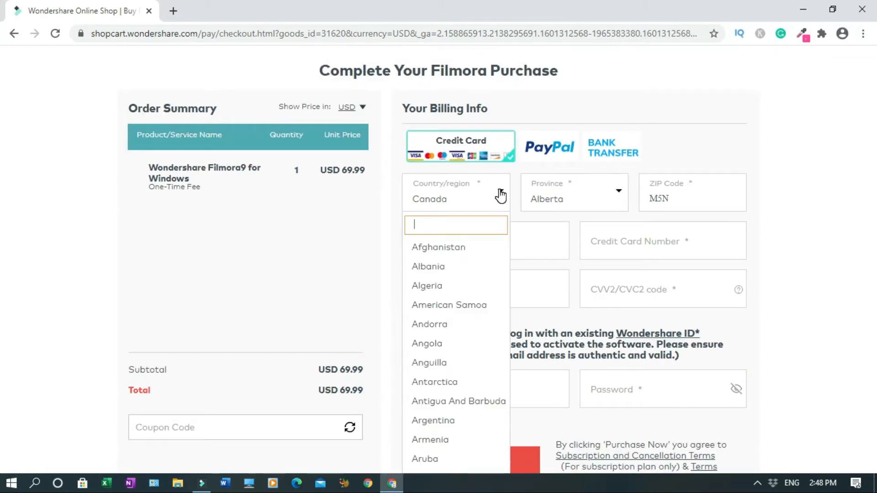
left_click(620, 195)
left_click(620, 195)
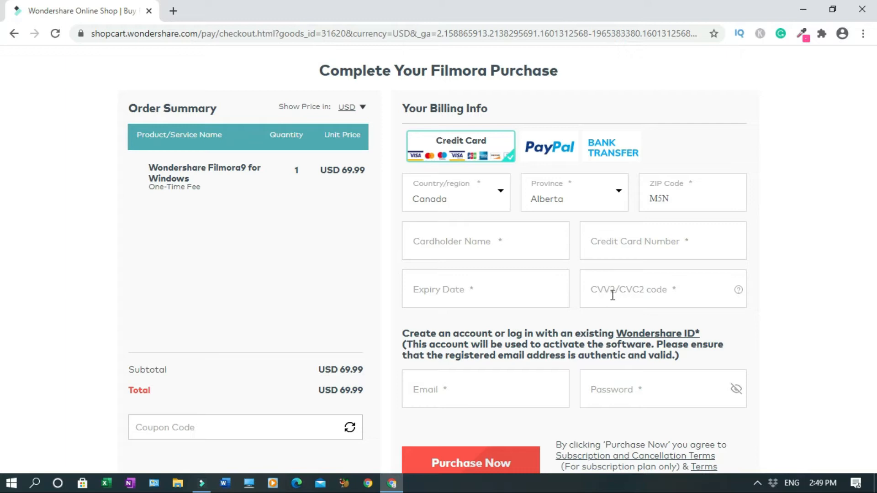
scroll(609, 292, "down", 2)
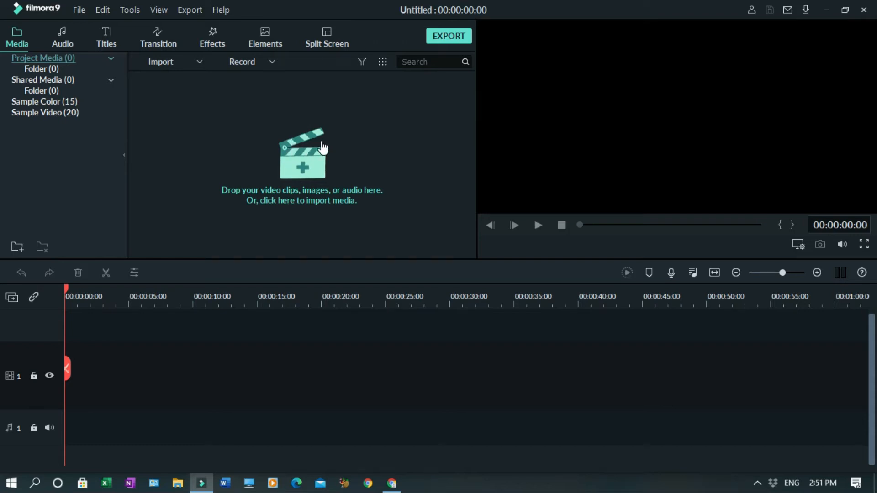
Check the signed-in account's plan details and the Filmora9 activation status, closing each window.
left_click(752, 10)
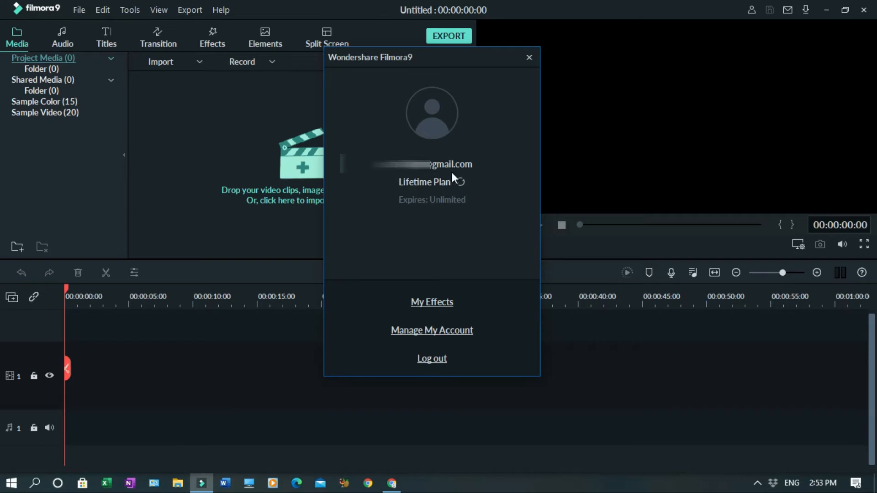
left_click(529, 57)
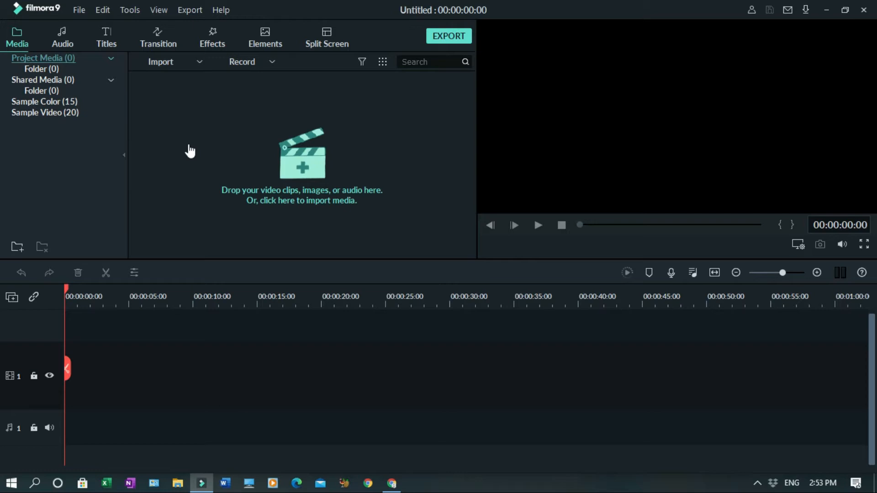
left_click(222, 9)
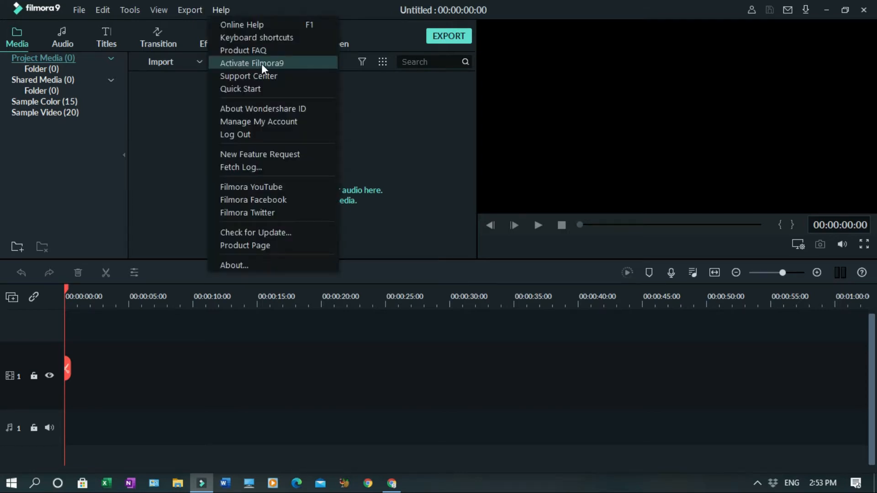
left_click(245, 65)
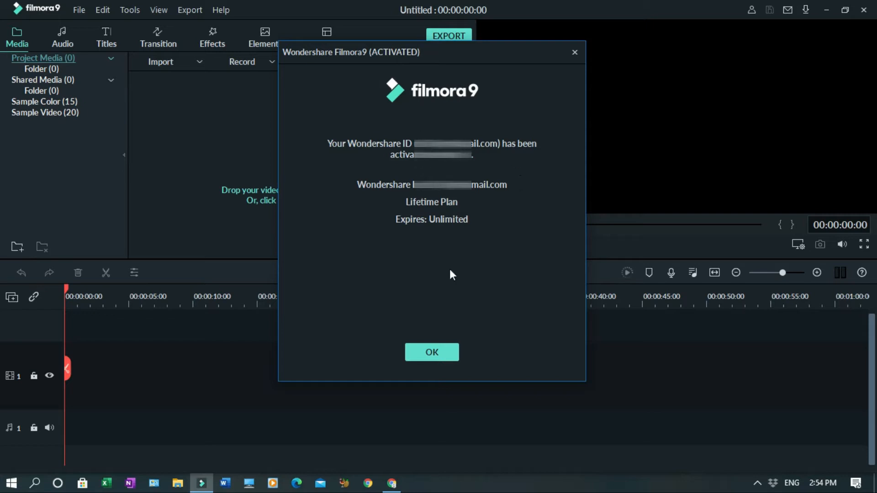
left_click(444, 352)
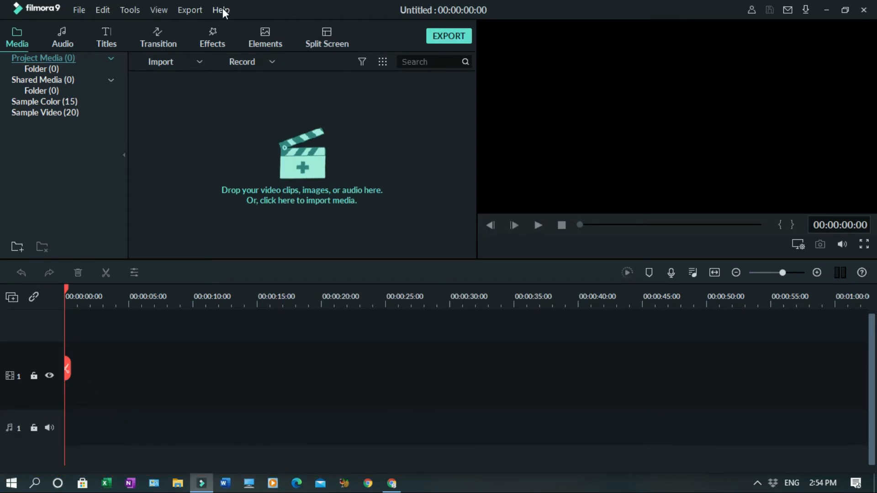
left_click(95, 10)
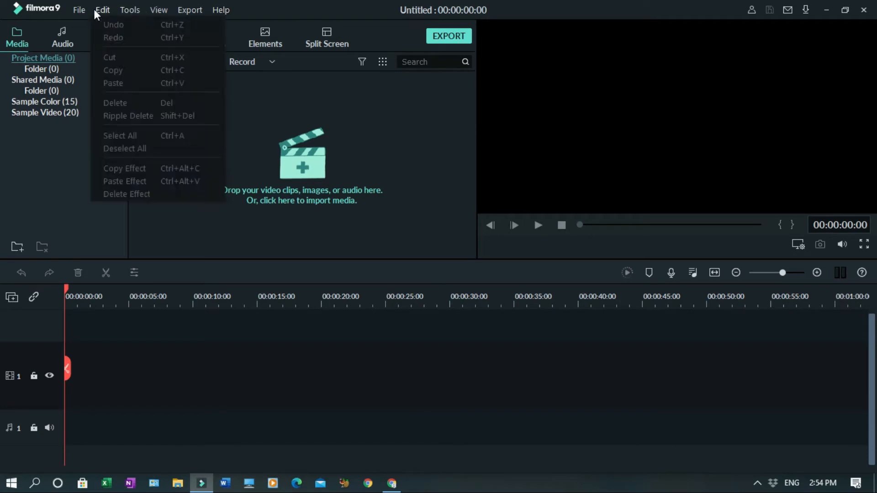
mouse_move(221, 9)
left_click(373, 32)
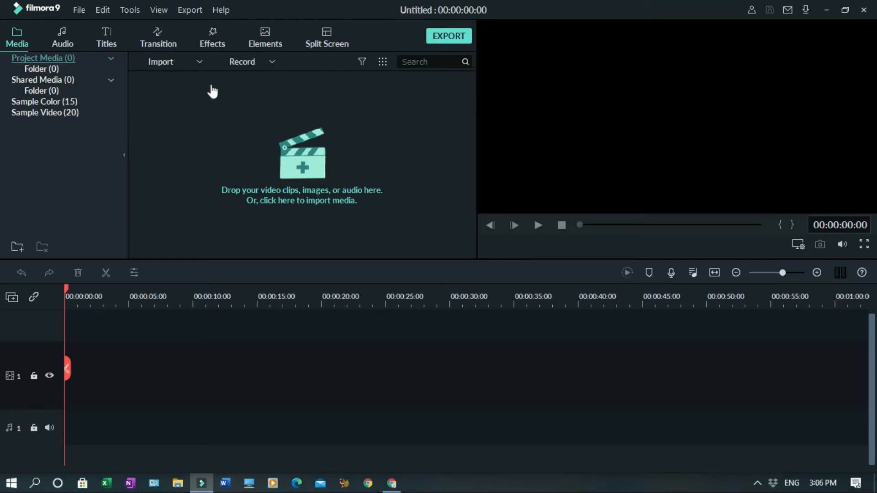
left_click(199, 62)
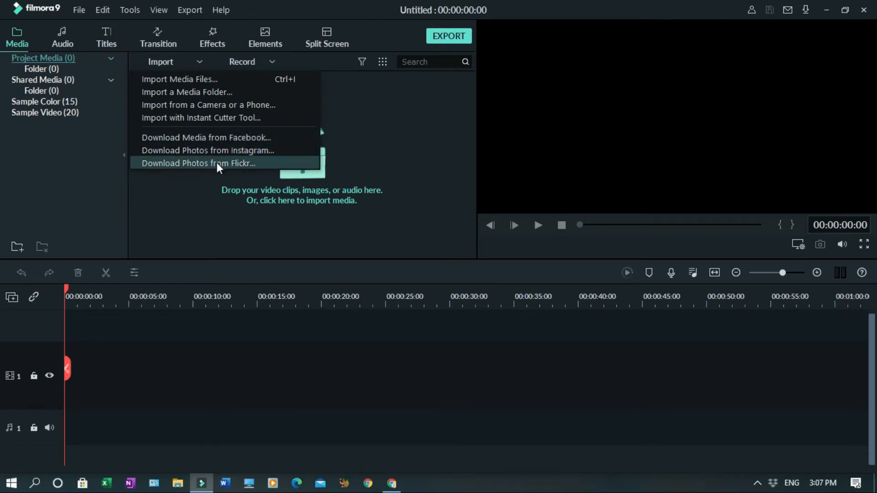
left_click(238, 68)
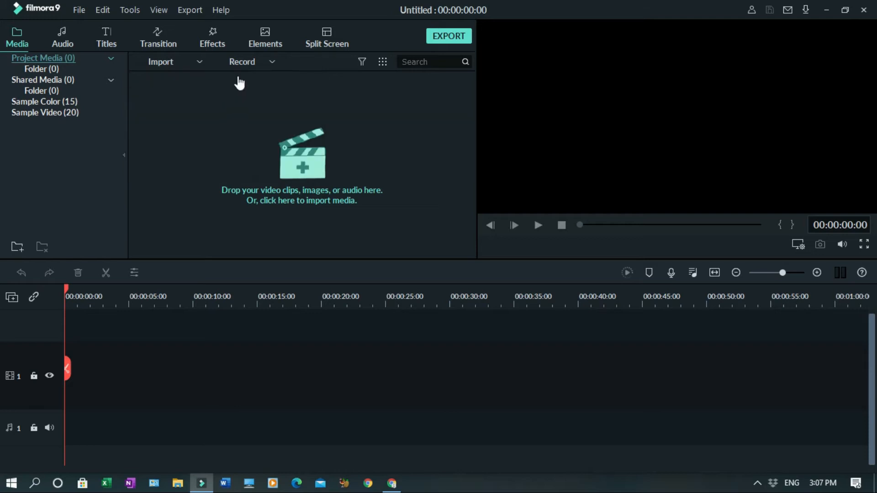
left_click(267, 64)
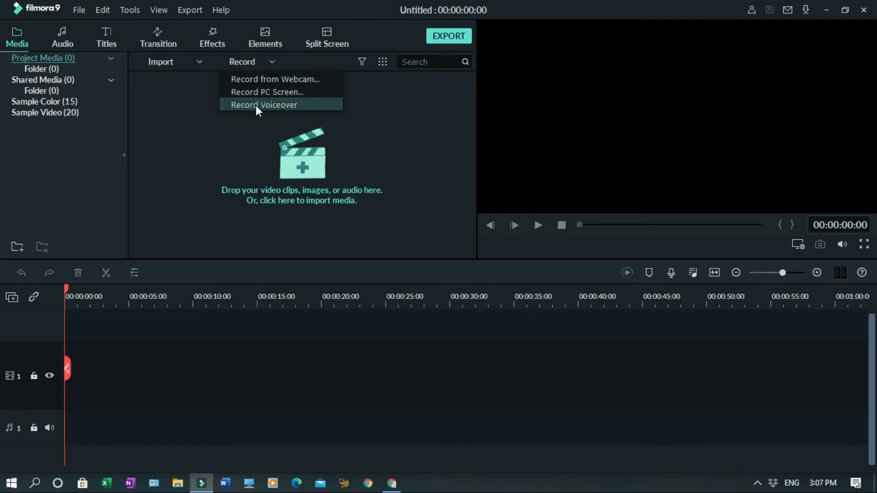
left_click(274, 59)
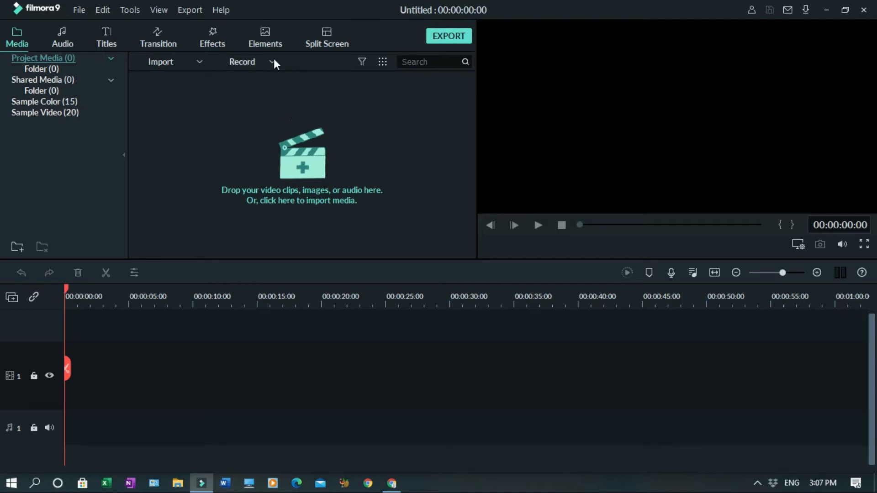
Import the video file Coffee - 27230.mp4 from the Downloads folder into the project media.
left_click(191, 61)
left_click(182, 79)
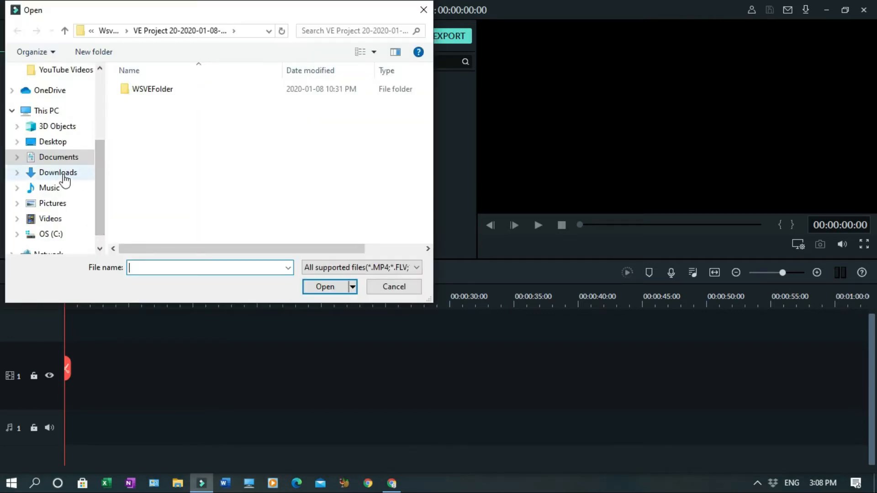
left_click(64, 176)
left_click(157, 119)
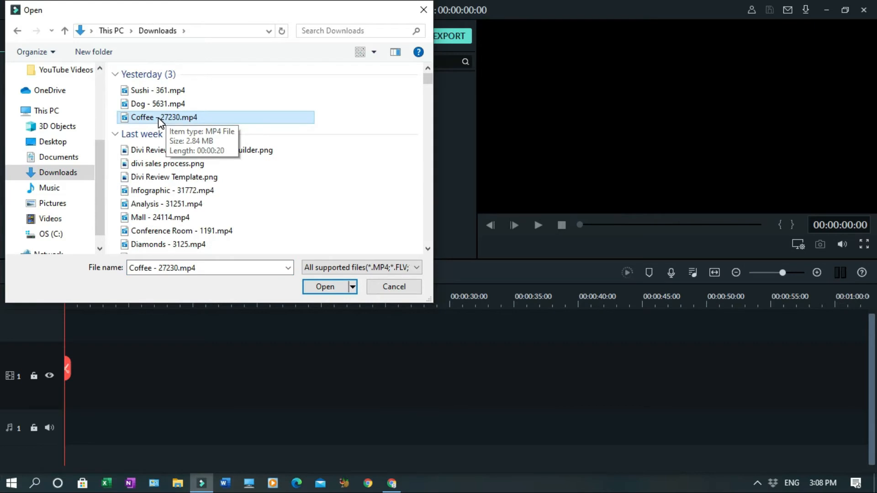
left_click(322, 286)
Import Sushi - 361.mp4 and Dog - 5631.mp4 together from the Downloads folder into the project media.
double_click(342, 115)
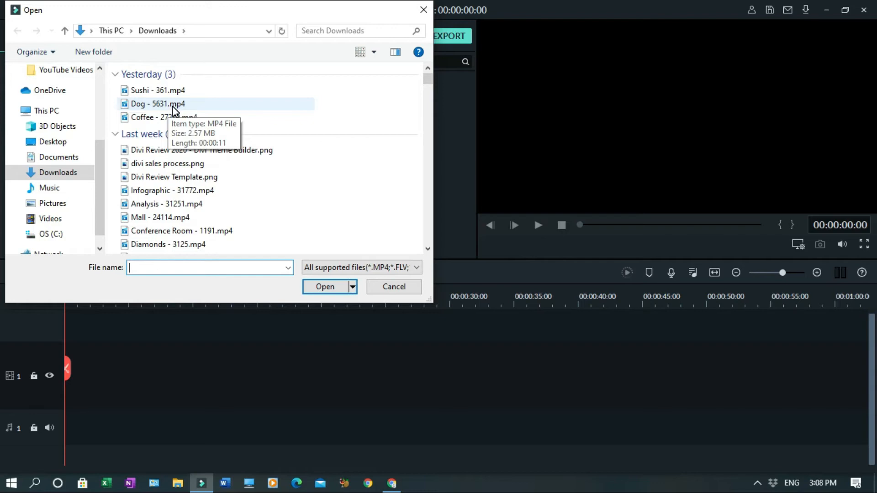
left_click(174, 93)
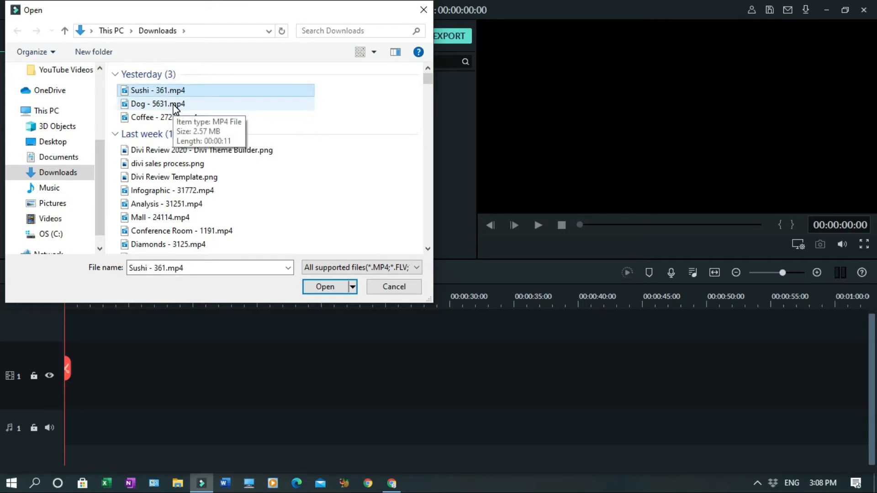
left_click(174, 105, "ctrl")
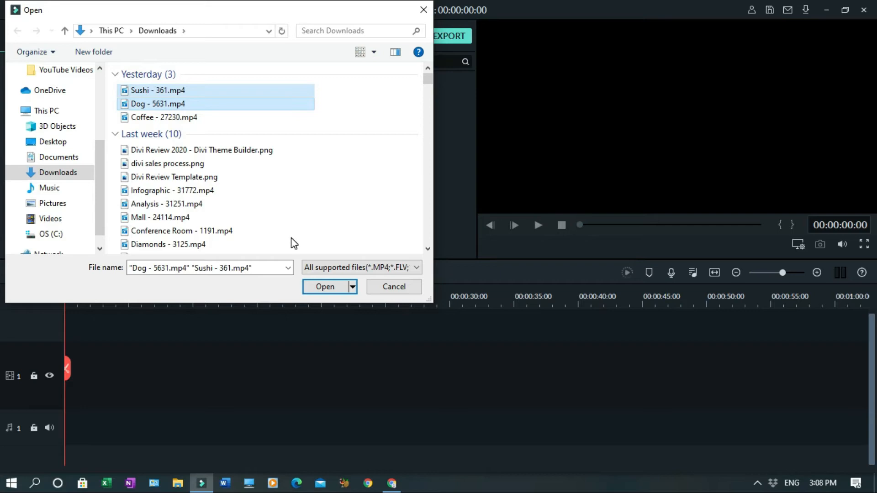
left_click(322, 287)
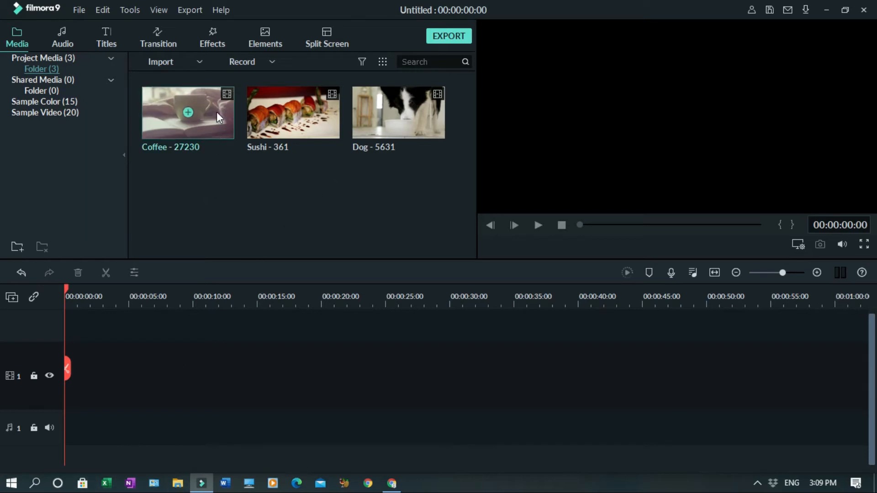
Place the Coffee - 27230 clip at the start of video track 1, keeping the project settings of 1920 x 1080 25fps.
left_click_drag(213, 105, 62, 385)
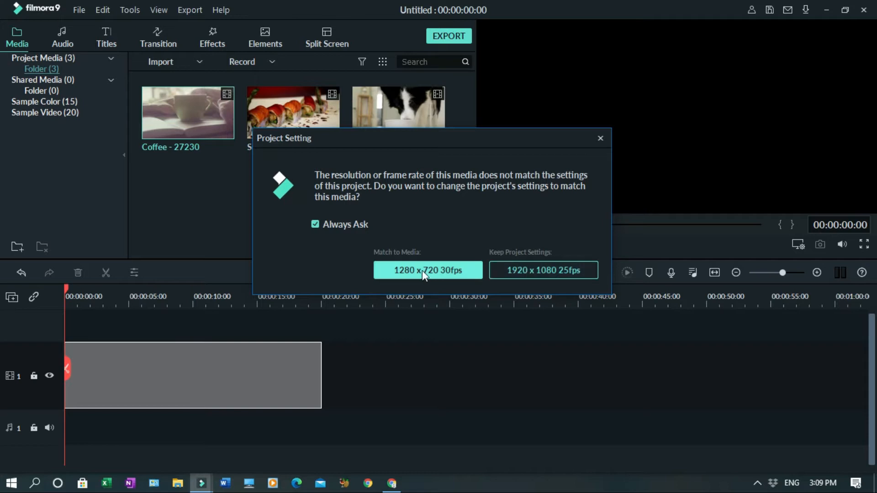
left_click(529, 270)
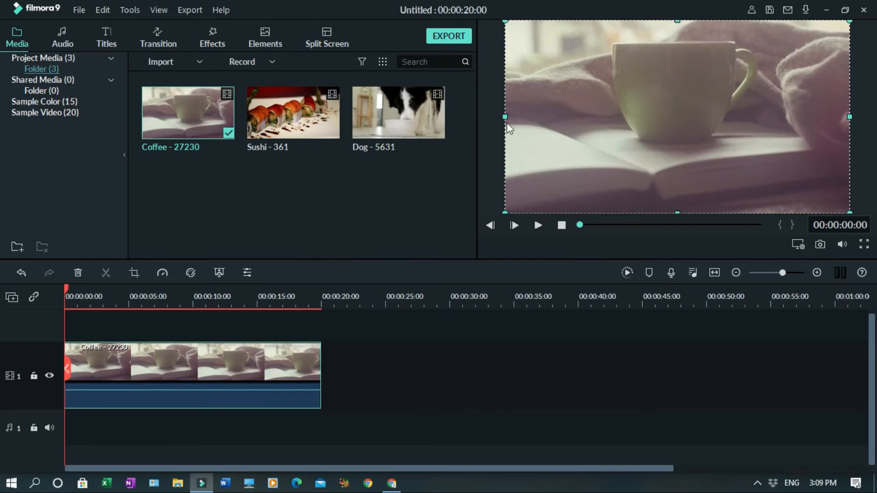
left_click(485, 144)
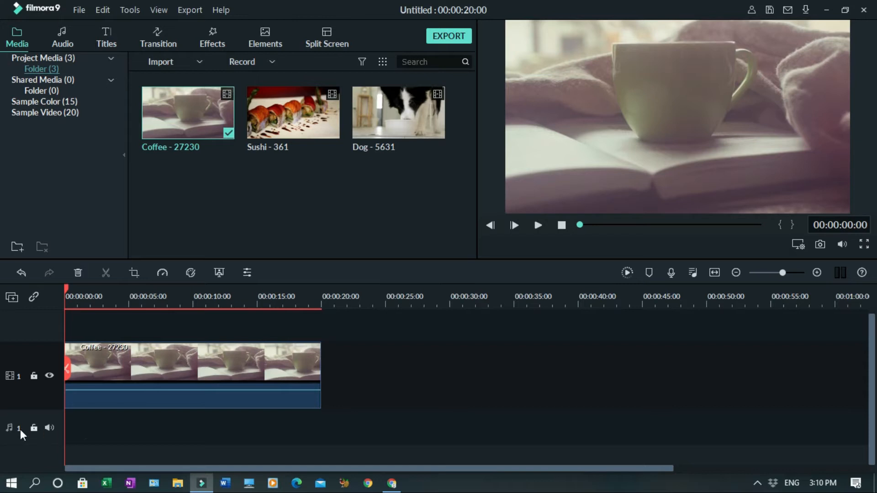
Add the Sushi - 361 clip directly after the Coffee clip on video track 1, followed by the Dog - 5631 clip.
left_click_drag(288, 95, 334, 358)
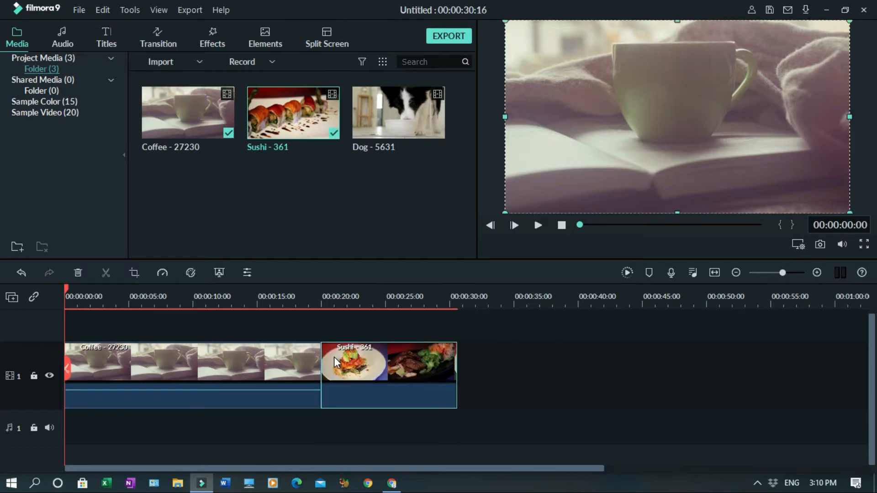
left_click(489, 154)
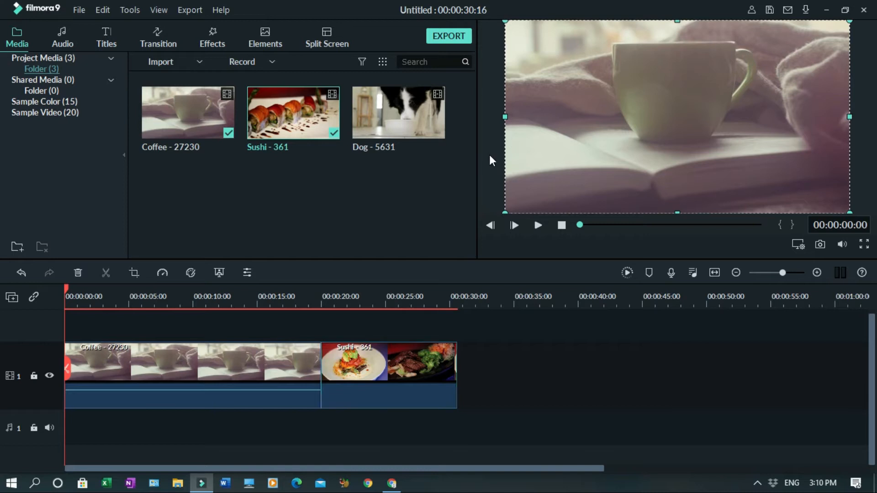
left_click_drag(385, 105, 465, 368)
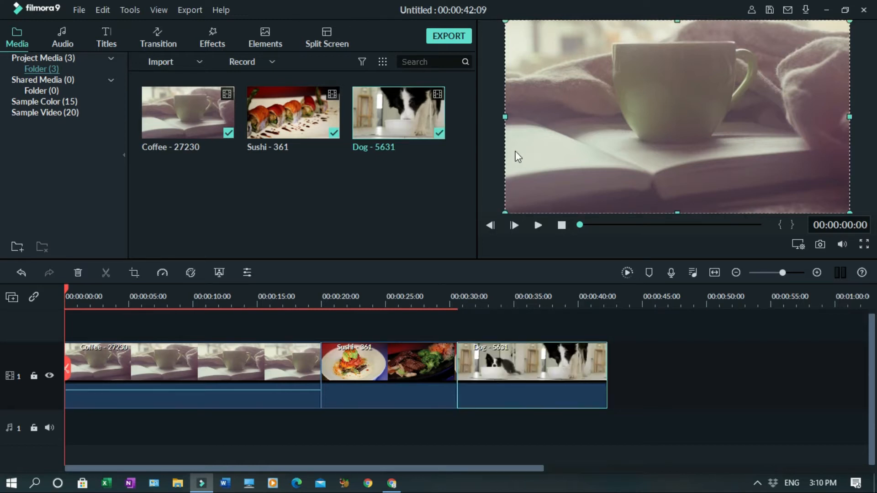
left_click(489, 149)
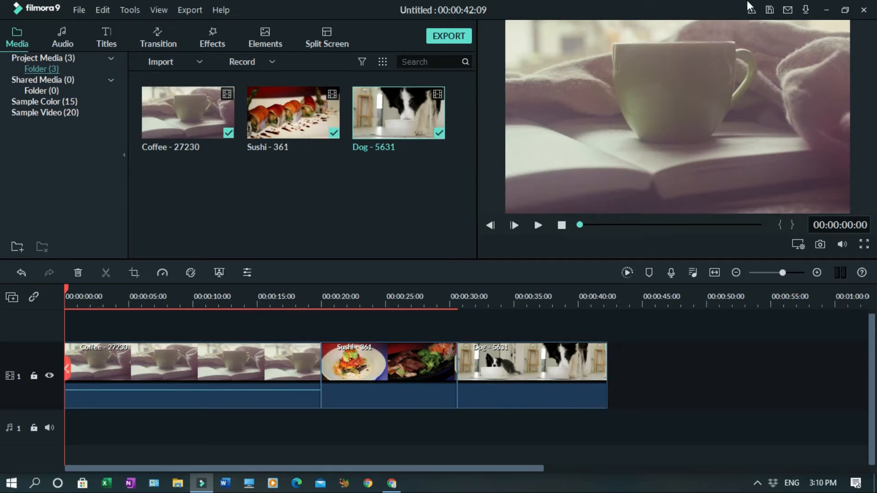
Save the project as Filmora Tutorial for YouTube in the VE Project folder offered.
left_click(770, 10)
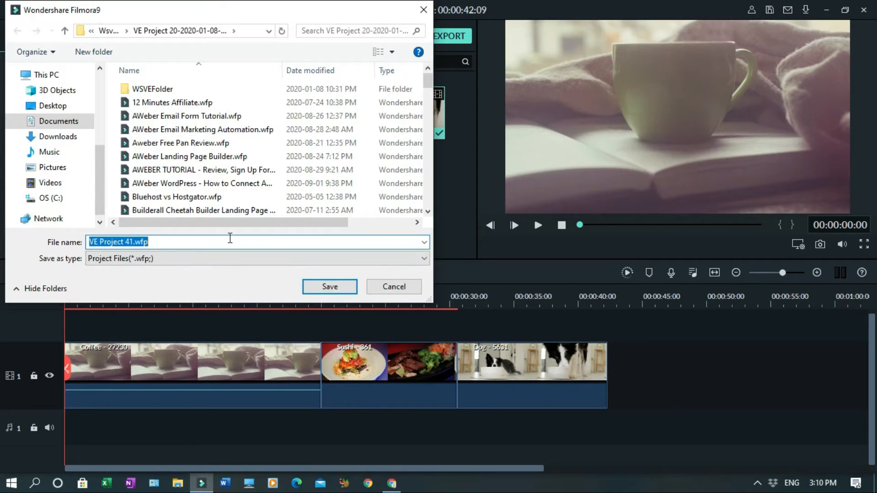
type("Filmora T")
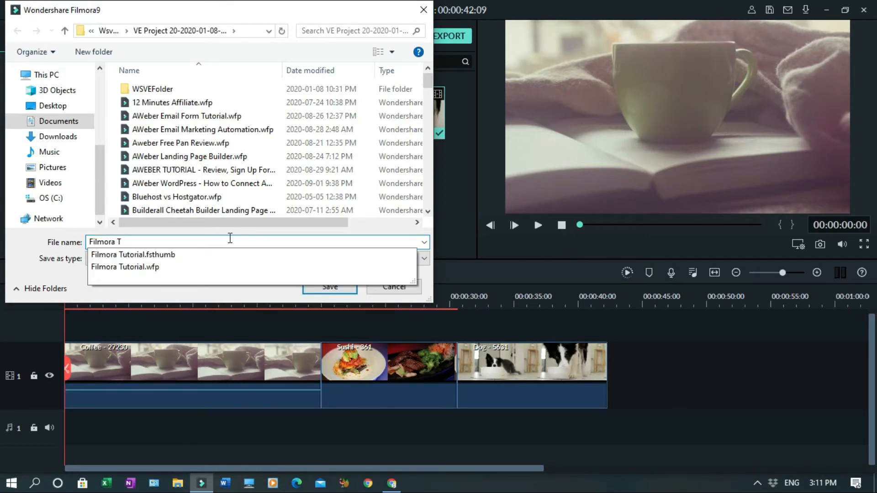
type("utorial for YouTube")
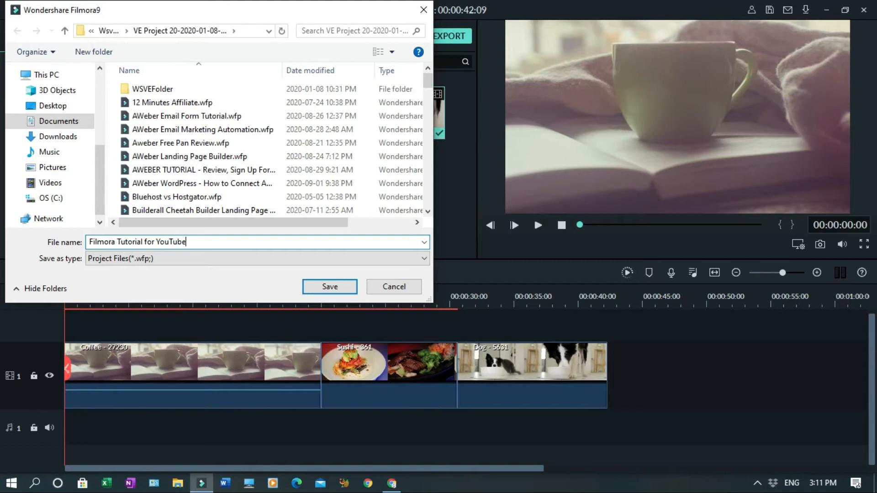
left_click(333, 284)
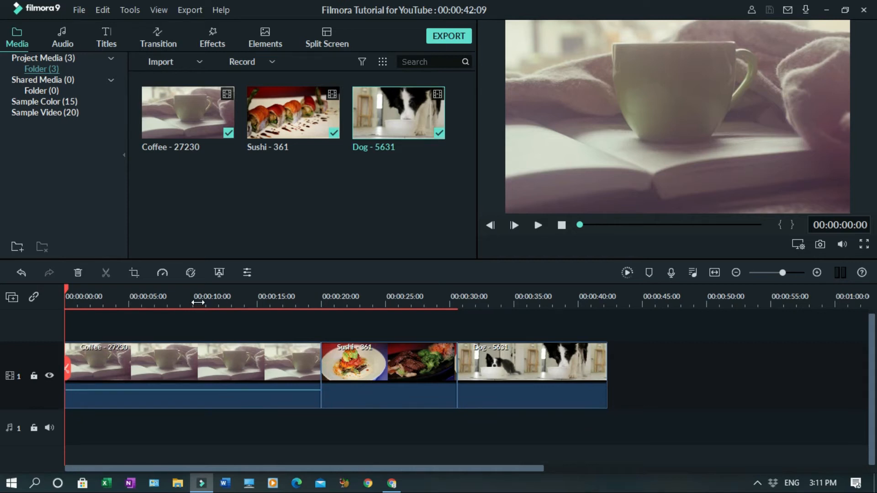
Split the Coffee clip at 00:00:10:00 and delete its second half.
left_click_drag(66, 291, 150, 296)
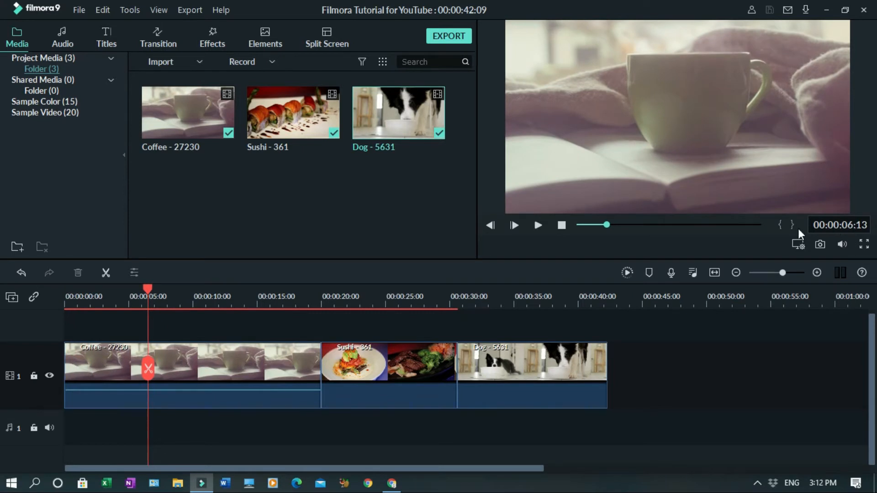
left_click_drag(149, 287, 172, 291)
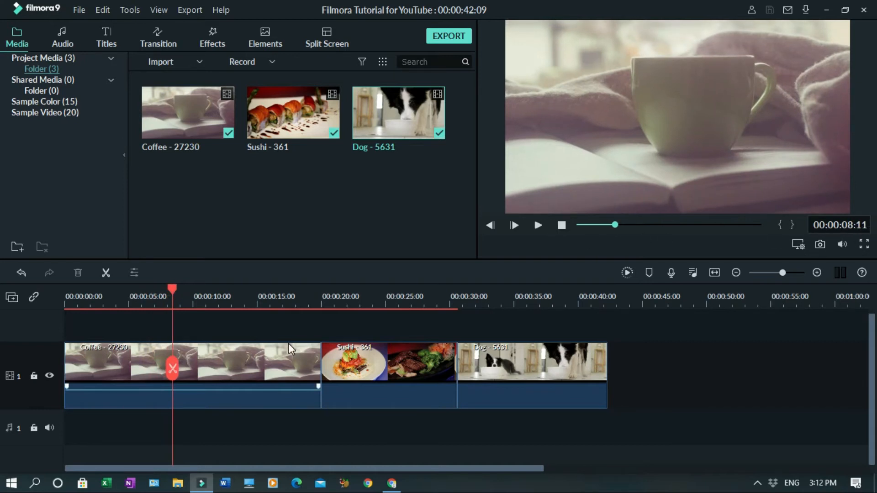
left_click_drag(174, 288, 193, 294)
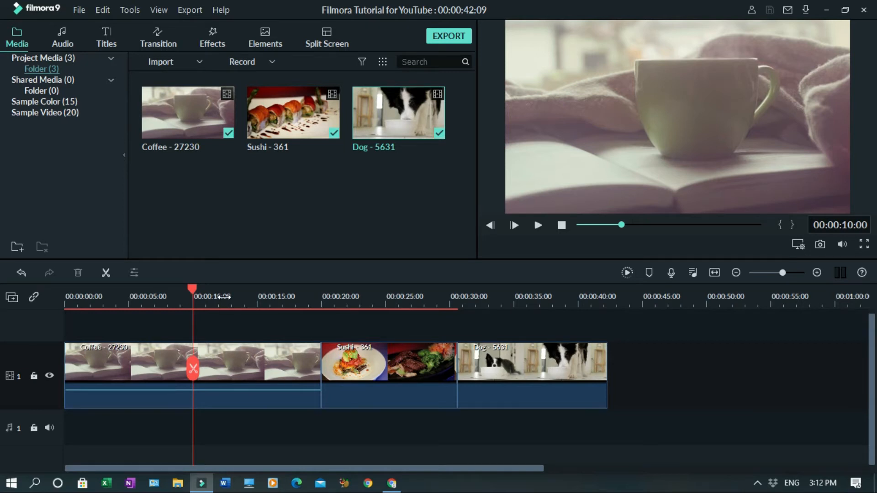
left_click(105, 275)
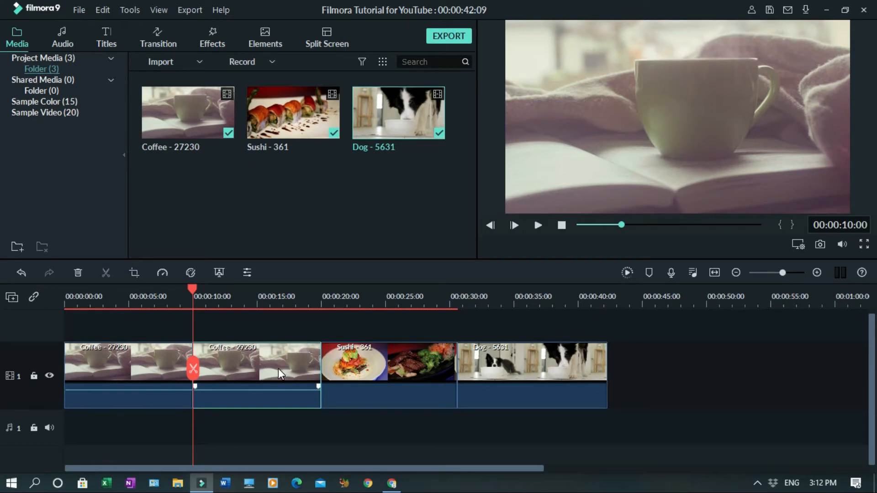
key("Delete")
Scrub back through the Coffee clip and return the playhead to the start of the timeline.
left_click(157, 297)
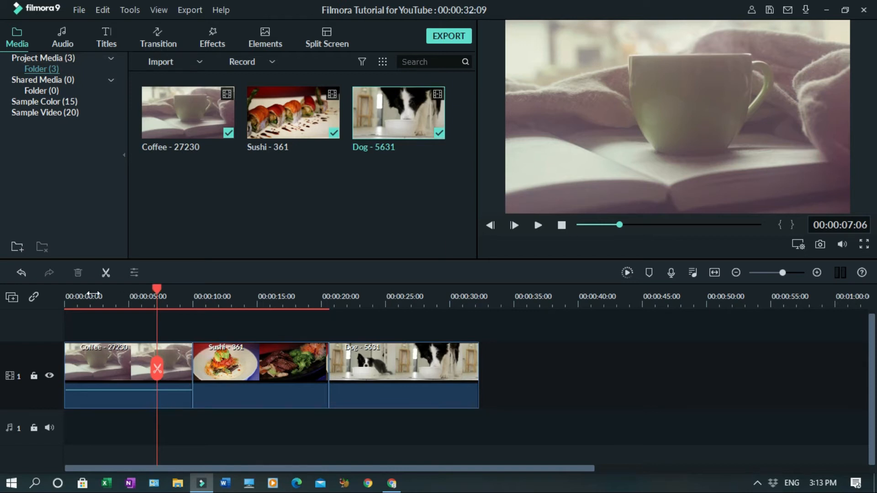
left_click_drag(167, 306, 57, 293)
left_click(579, 225)
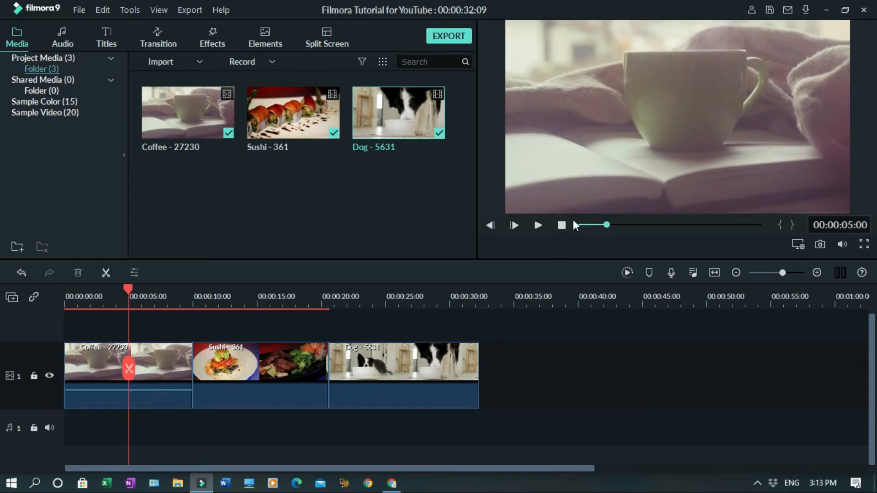
left_click(562, 225)
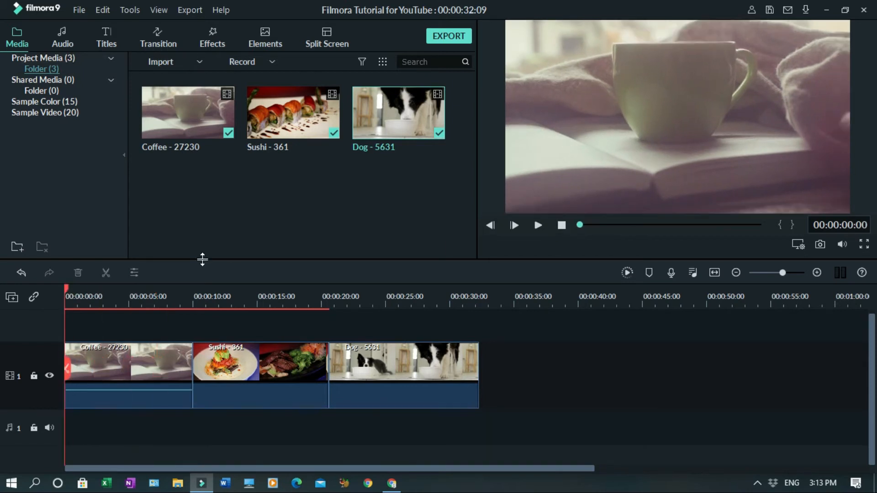
Add the Default Title from the included Titles category on a track above the Coffee clip, starting about 2 seconds in.
left_click(106, 40)
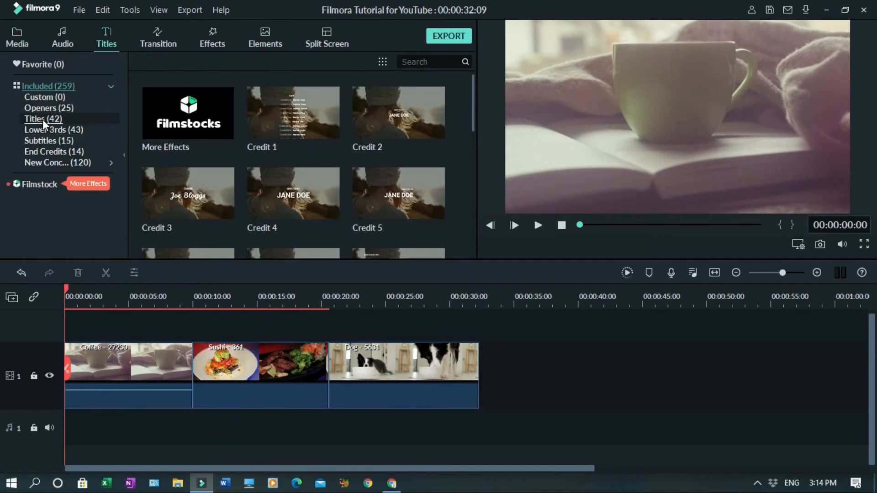
left_click(43, 119)
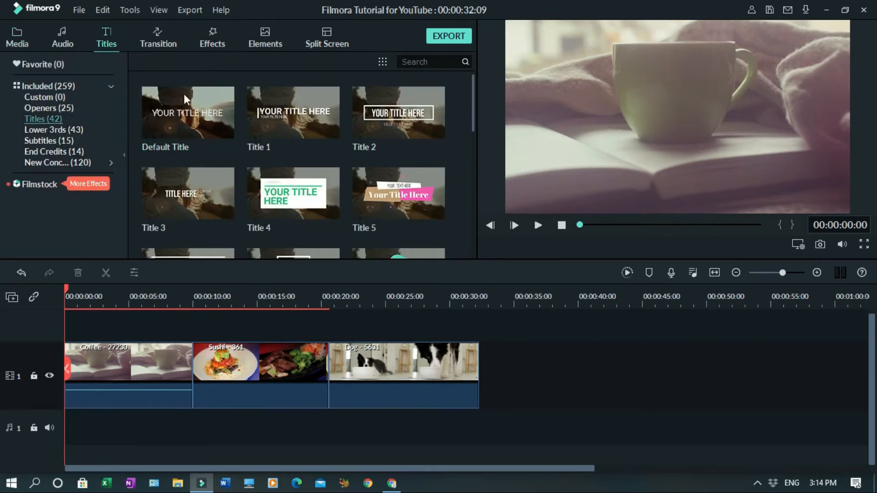
left_click(204, 95)
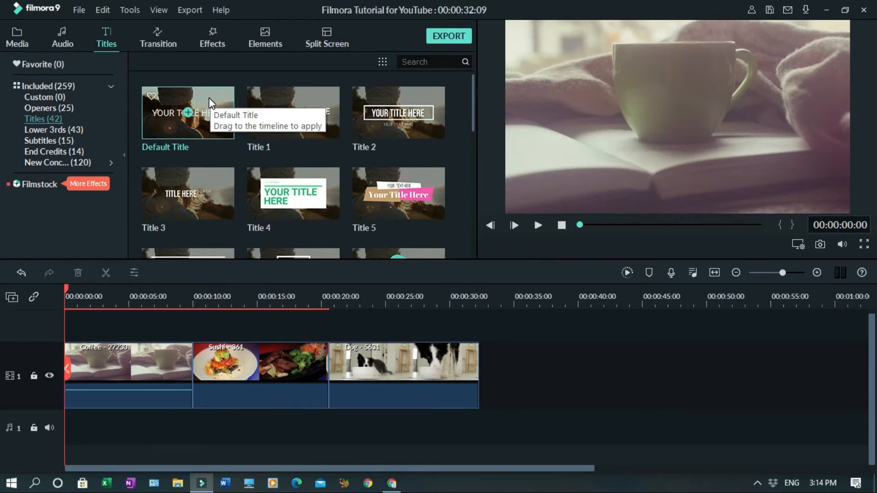
left_click_drag(209, 98, 90, 319)
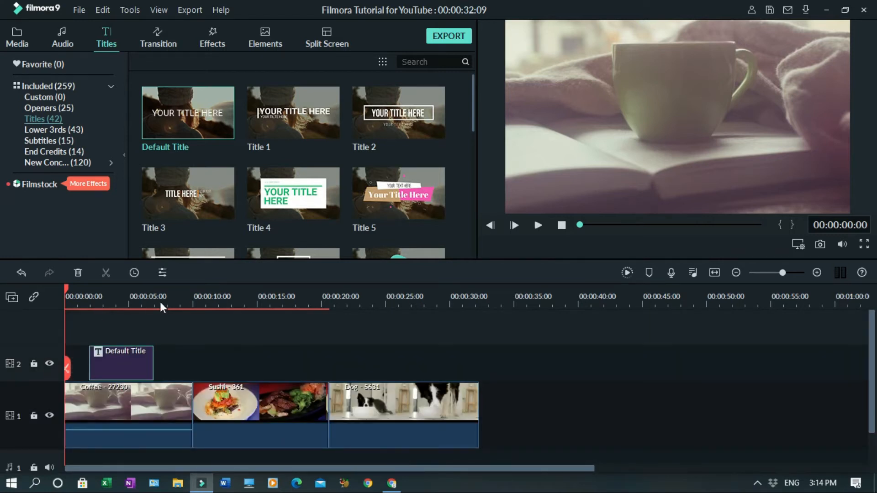
Replace the title's placeholder text with "Drink coffee for breakfast!" and set its font size to 40.
double_click(121, 363)
left_click_drag(306, 117, 215, 117)
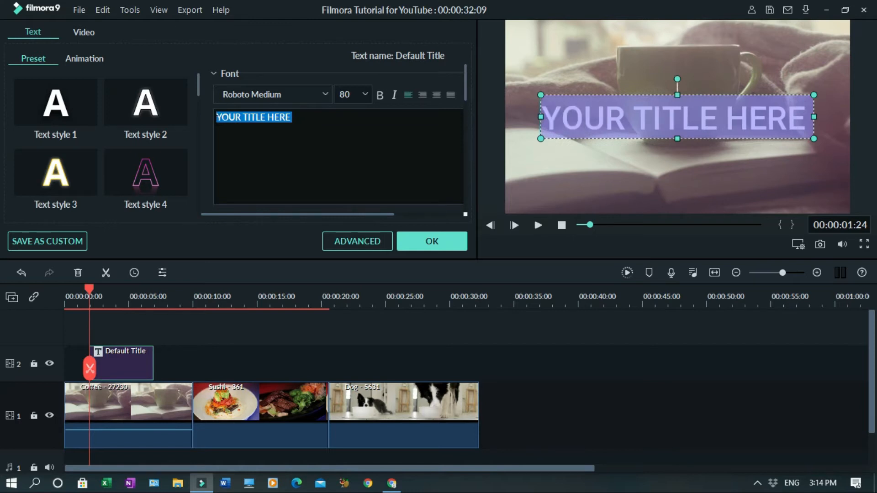
type("Drink coffee for breakfast!")
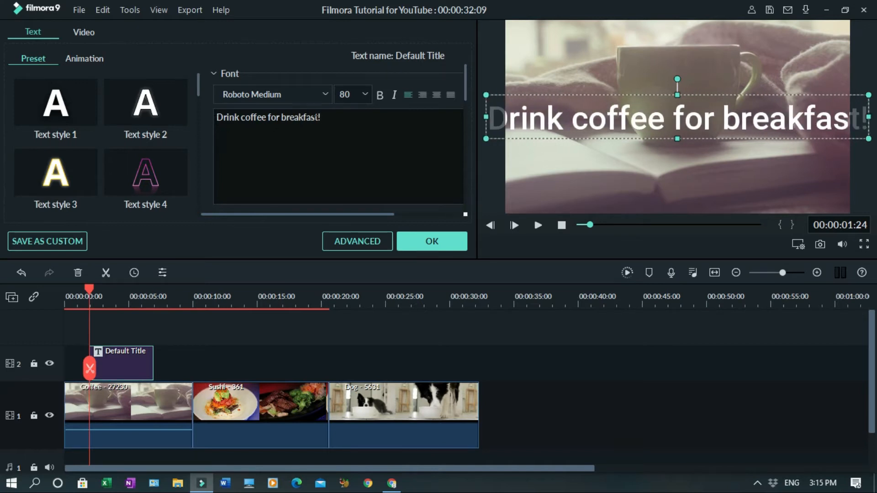
left_click(366, 93)
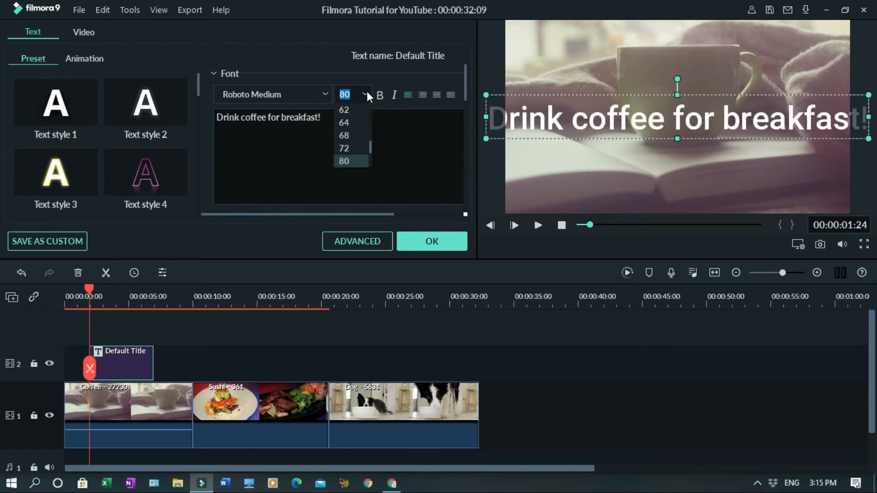
scroll(372, 114, "up", 2)
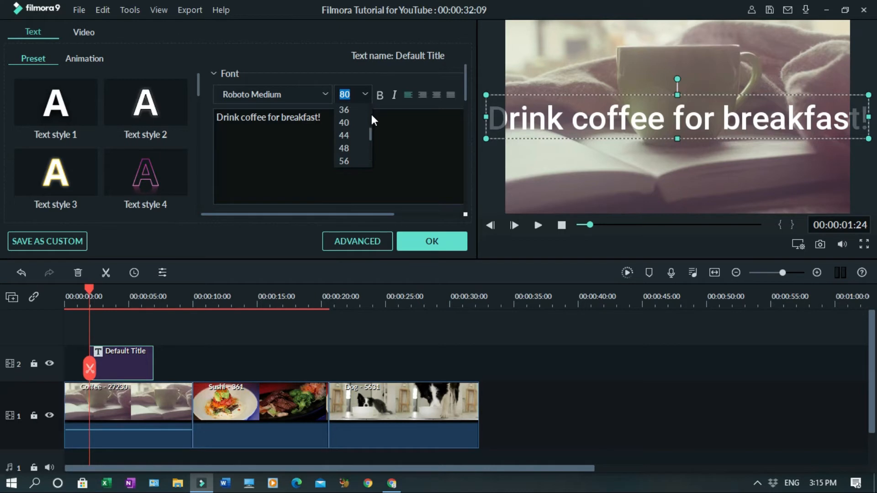
left_click(351, 127)
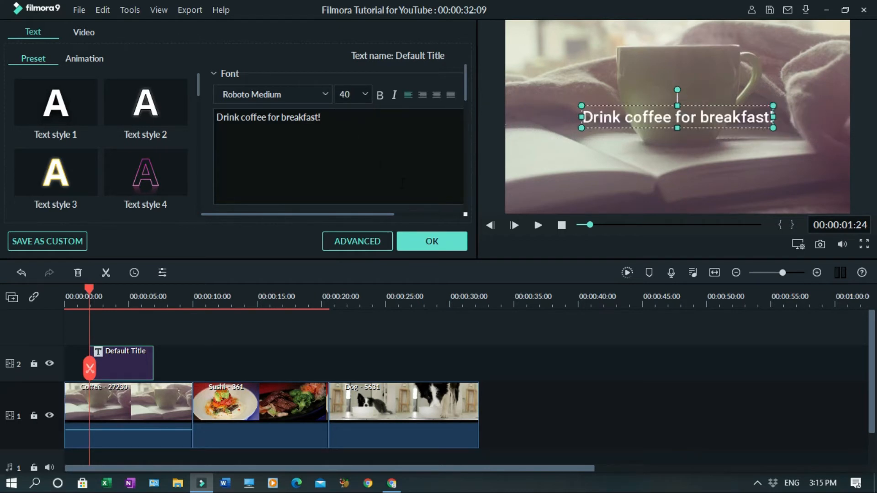
Try the preset text styles 2, 3, 4, 8 and 10 on the coffee title.
left_click(144, 106)
left_click(56, 176)
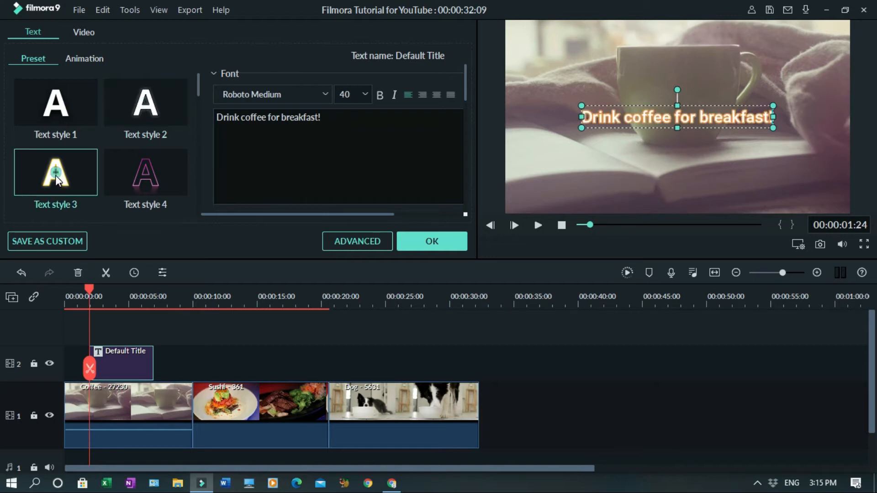
left_click(146, 174)
left_click_drag(198, 92, 199, 124)
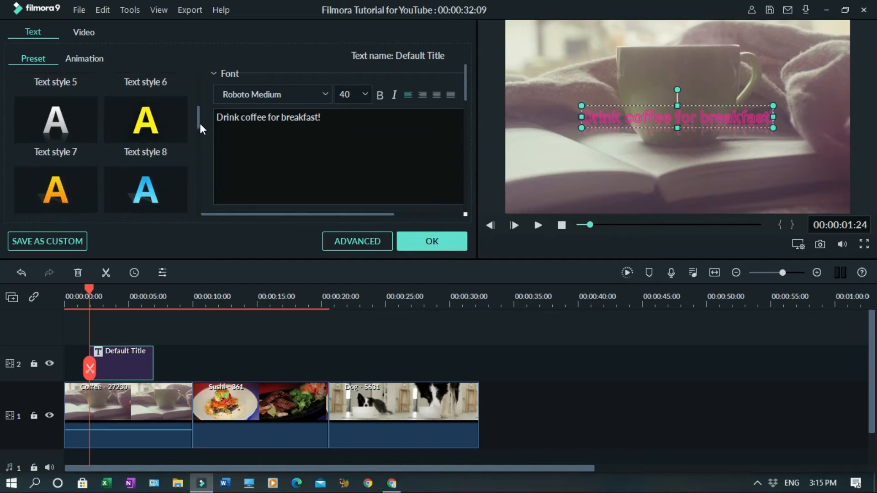
left_click(145, 116)
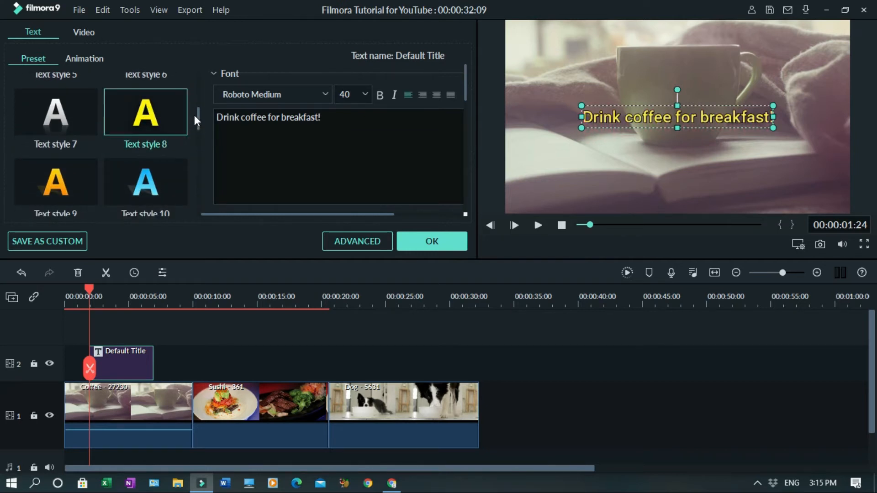
mouse_move(199, 117)
left_mouse_down()
mouse_move(193, 191)
mouse_move(188, 115)
left_mouse_up()
left_click(146, 114)
left_click(145, 181)
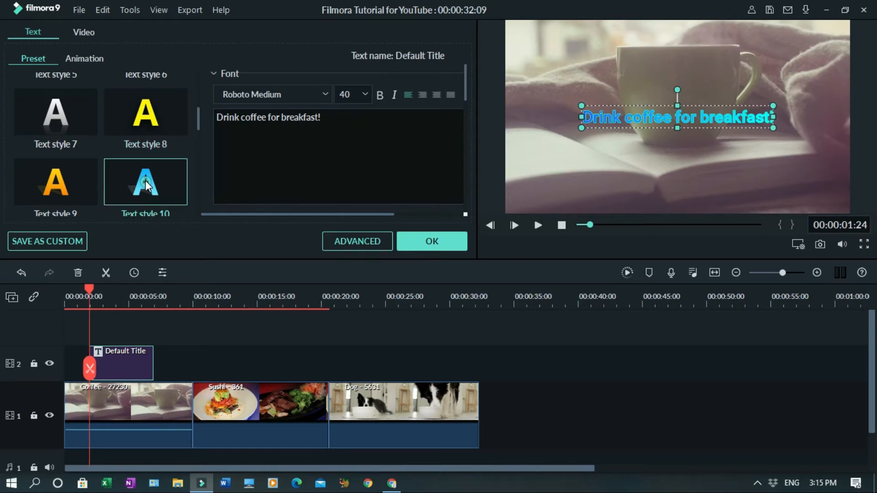
Apply Text style 8 to the coffee title and move the title to the bottom centre of the video frame.
left_click(145, 114)
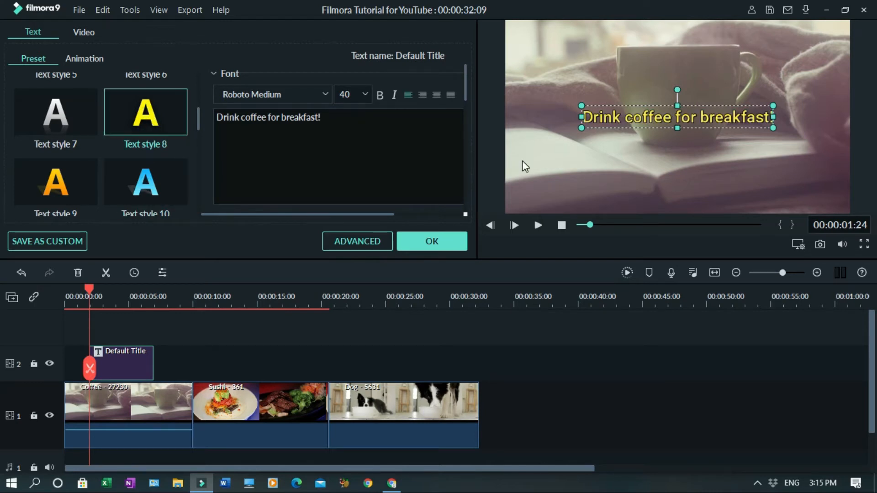
left_click(437, 246)
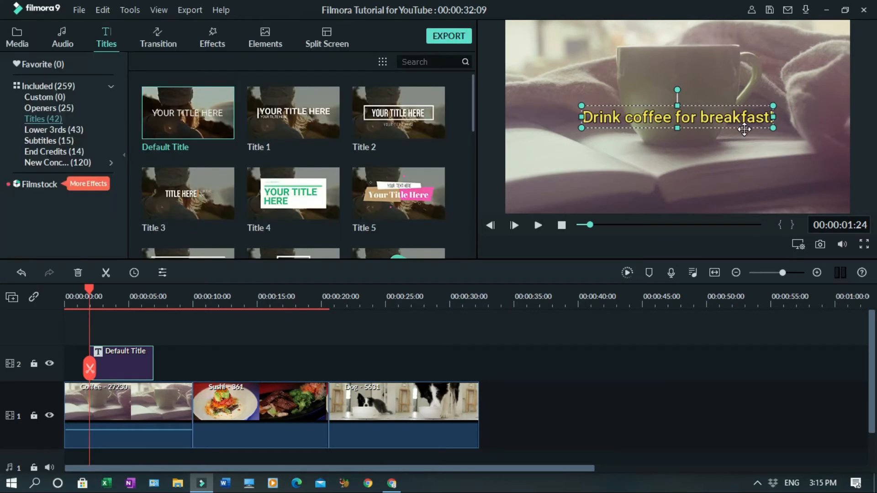
left_click_drag(695, 118, 700, 204)
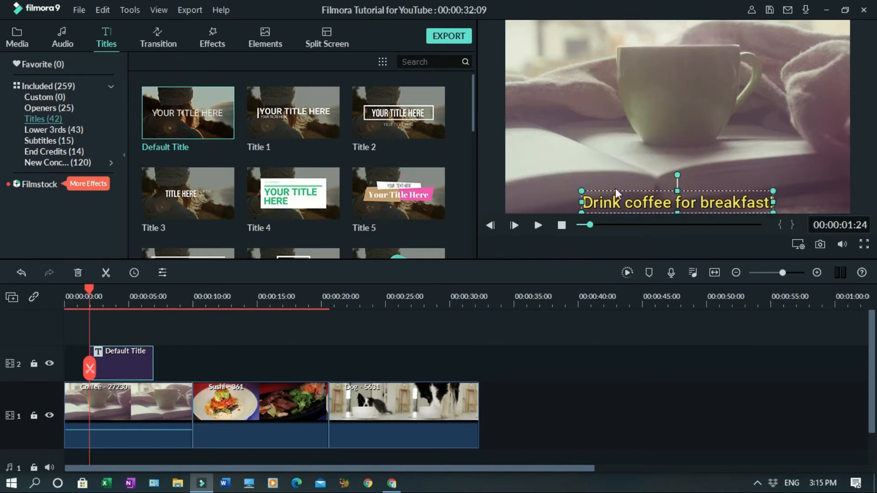
left_click(496, 184)
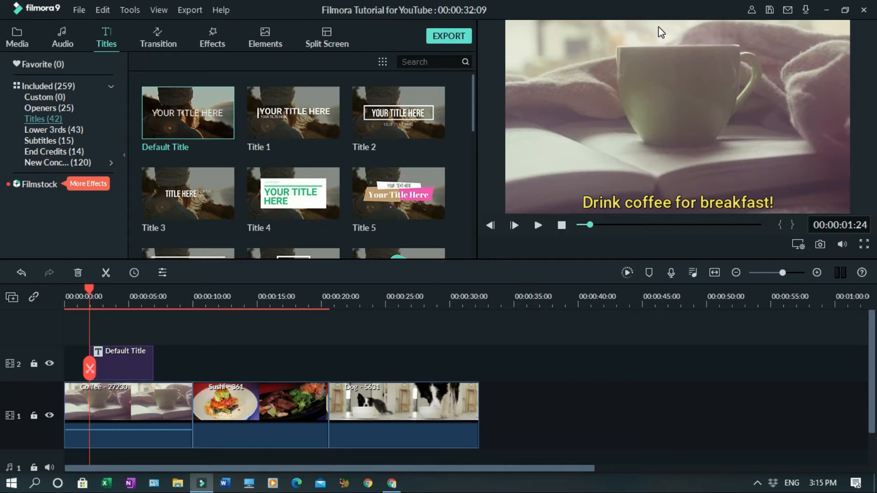
Save the project and play back the coffee title, pausing at 00:00:05:03.
left_click(770, 10)
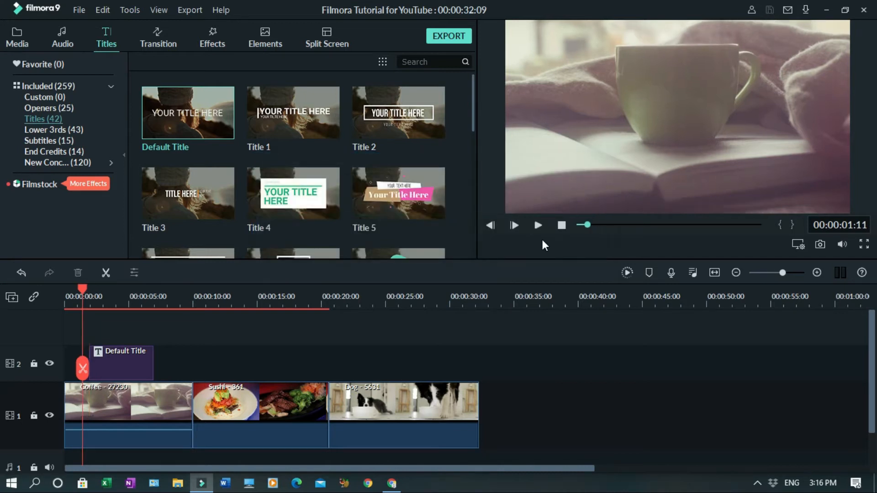
left_click(538, 225)
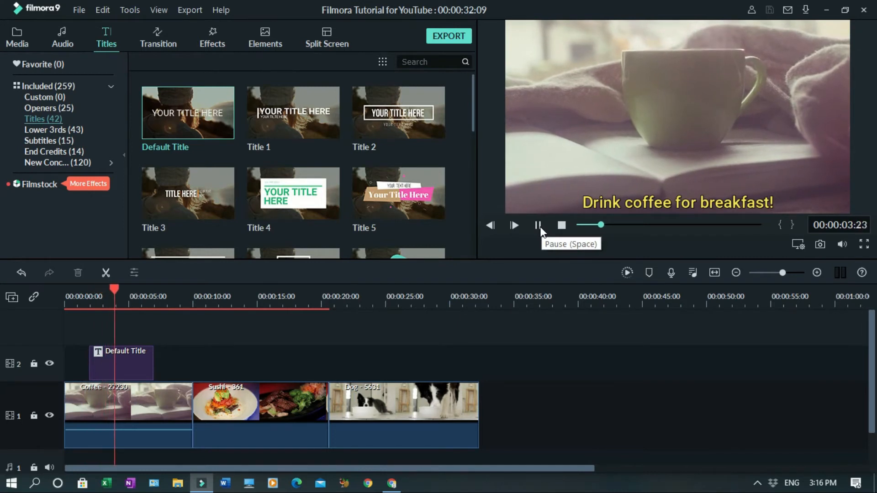
left_click(538, 225)
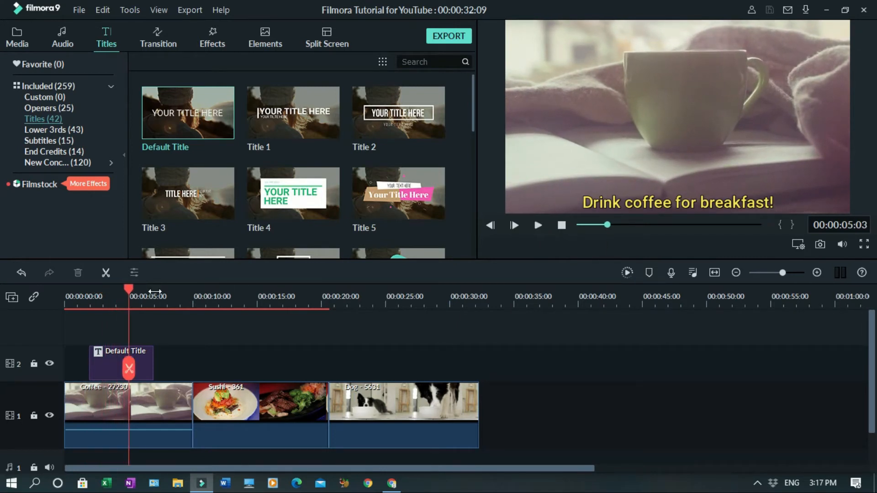
Split the coffee title at 00:00:05:03.
left_click(144, 364)
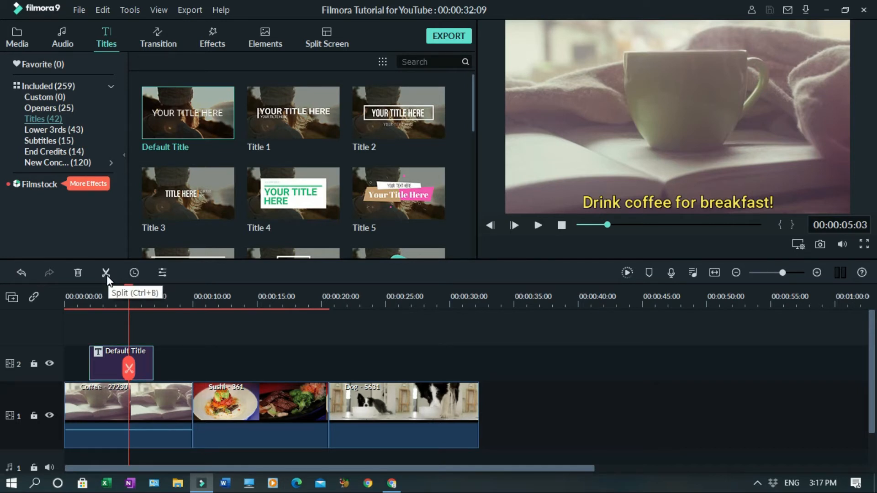
left_click(106, 274)
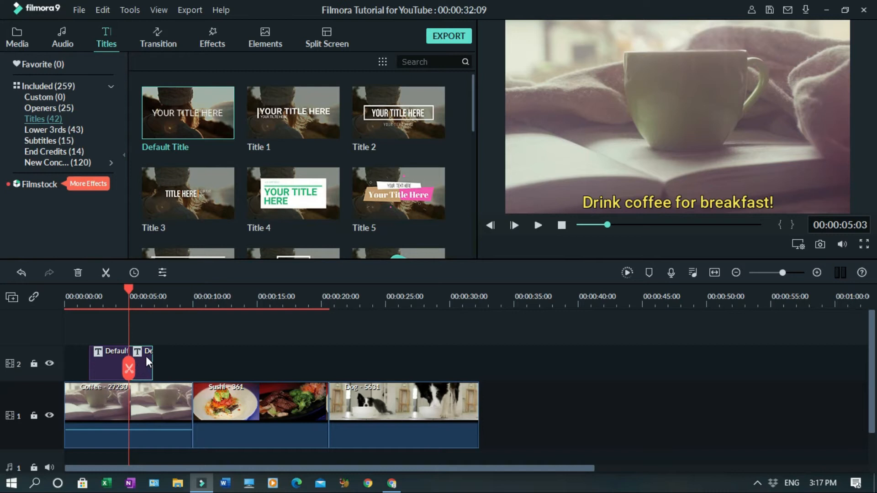
left_click(100, 359)
key("Delete")
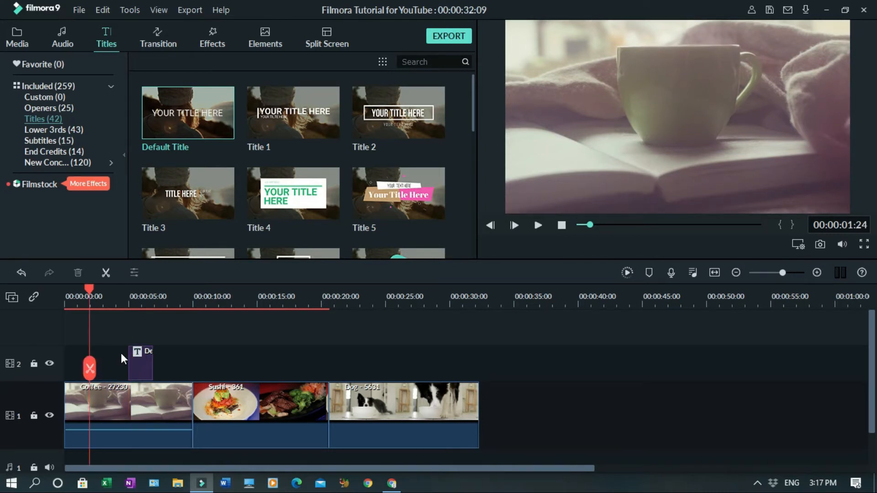
left_click(21, 271)
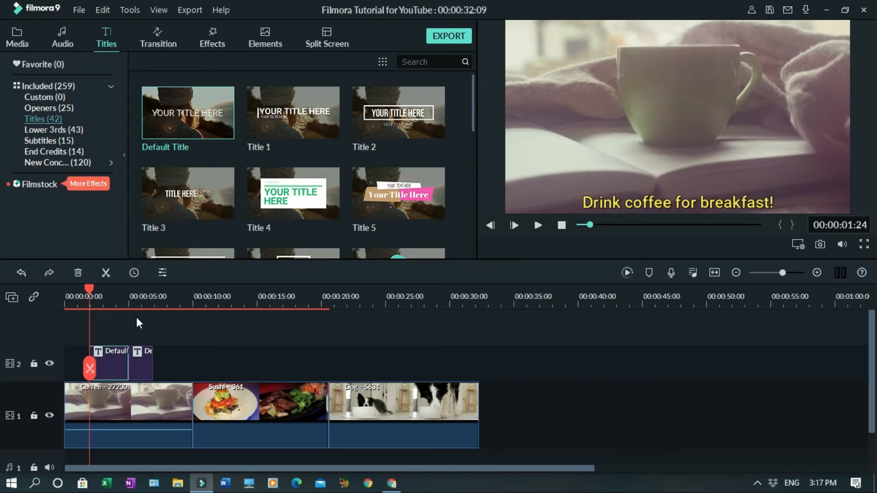
Delete the part of the coffee title after the split and play back the shortened title.
left_click(142, 363)
key("Delete")
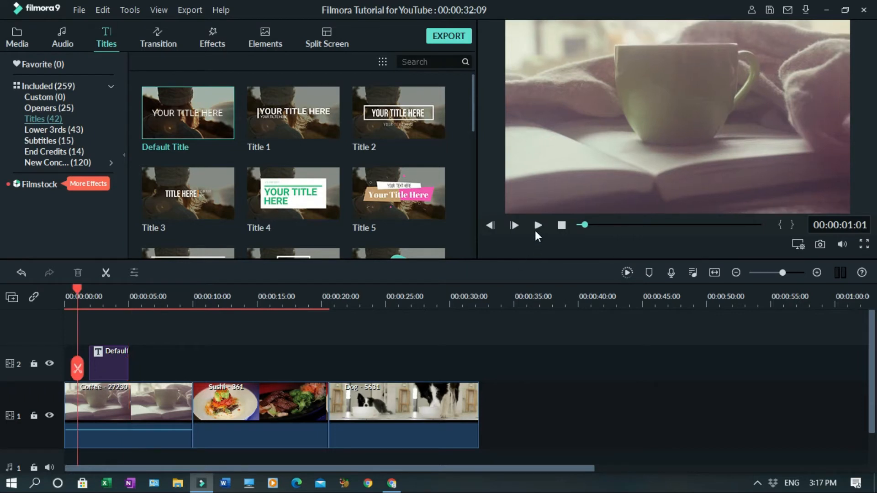
left_click(537, 225)
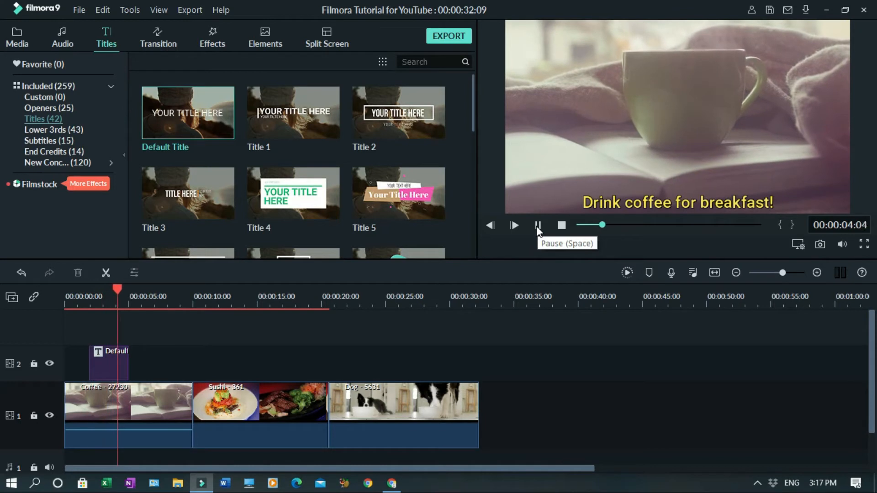
left_click(538, 226)
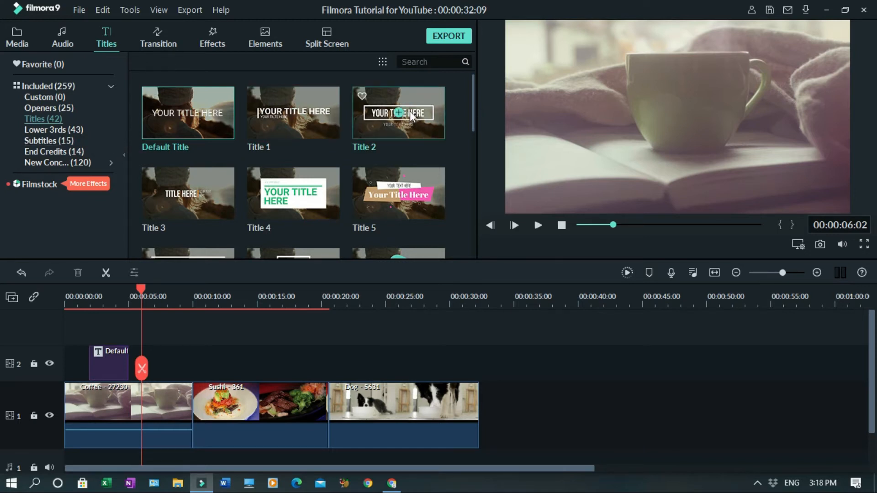
Add the Dissolve transition between the Coffee and Sushi clips and compare playback across the cut before and after.
left_click(163, 44)
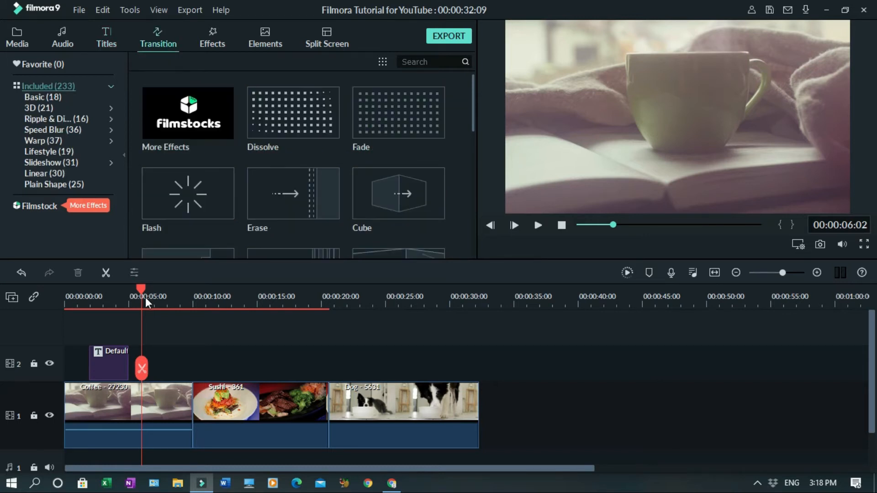
left_click(176, 296)
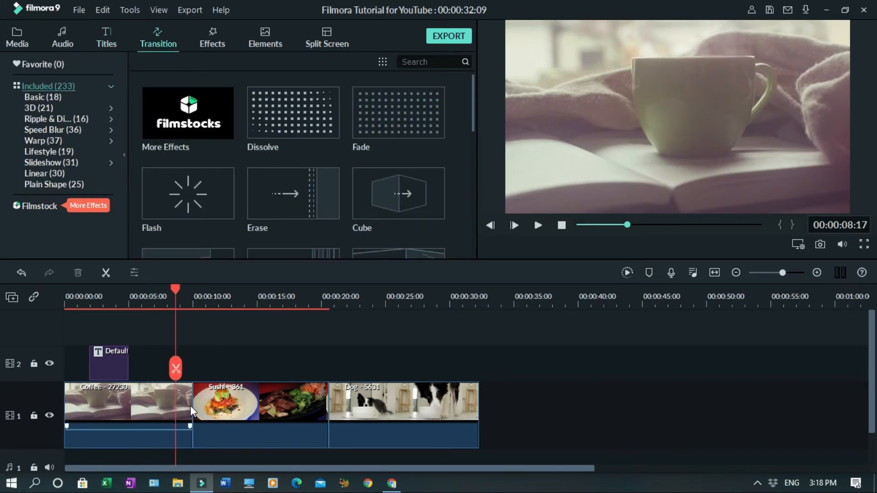
left_click(538, 226)
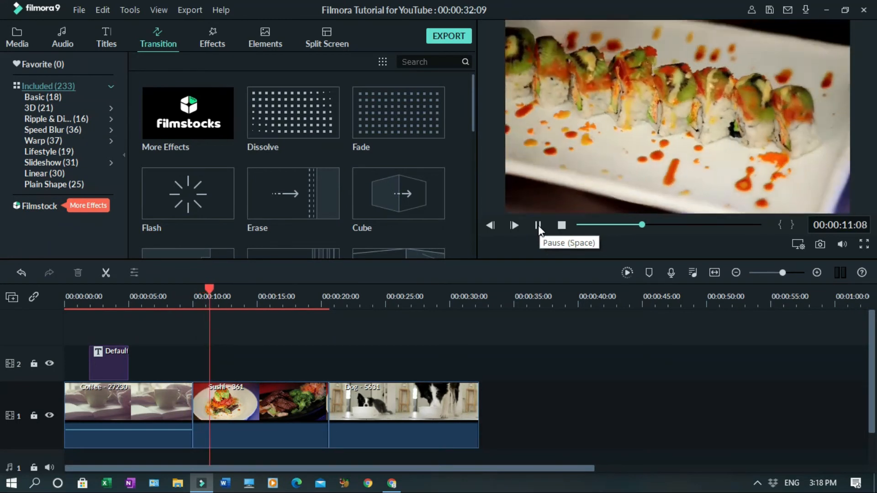
left_click(167, 295)
left_click_drag(311, 100, 190, 394)
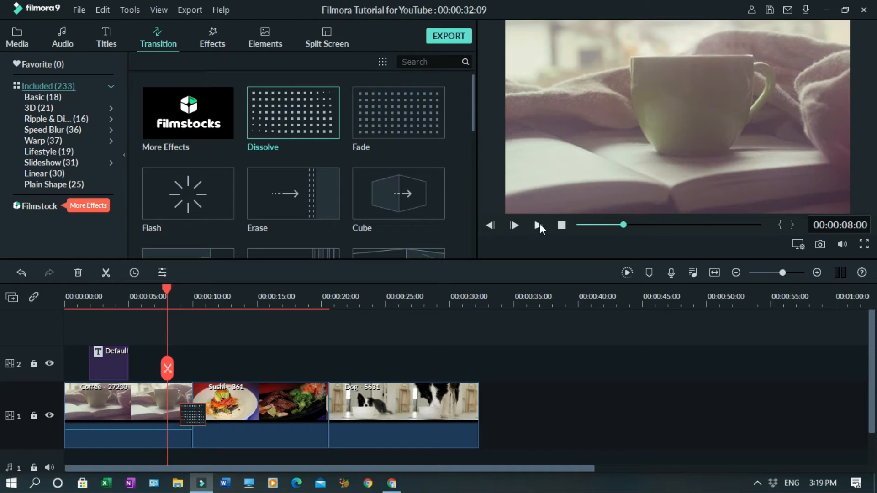
left_click(539, 223)
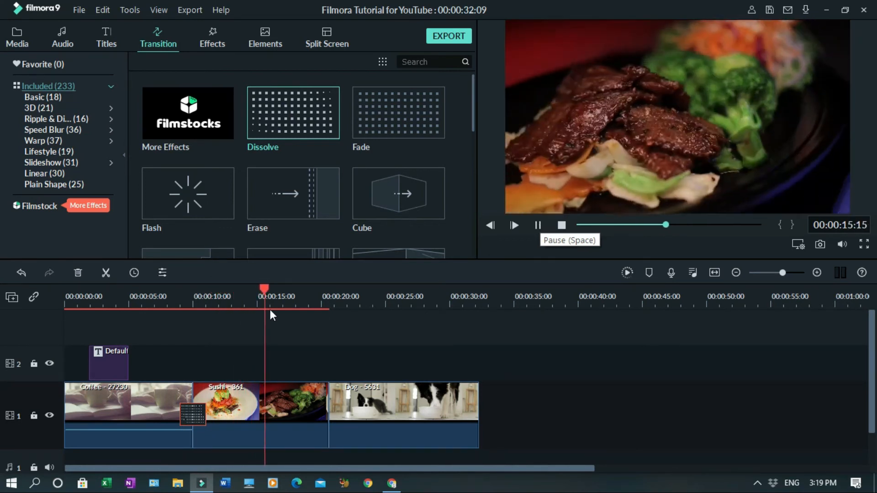
left_click(169, 295)
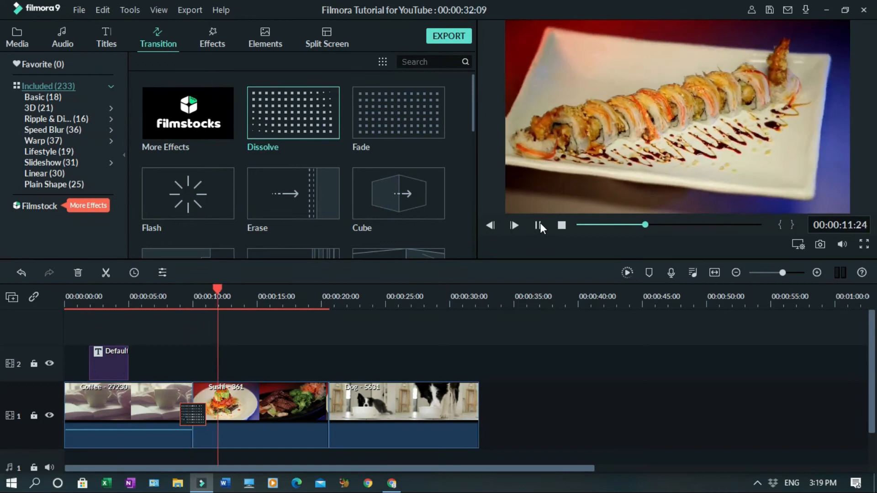
left_click(539, 225)
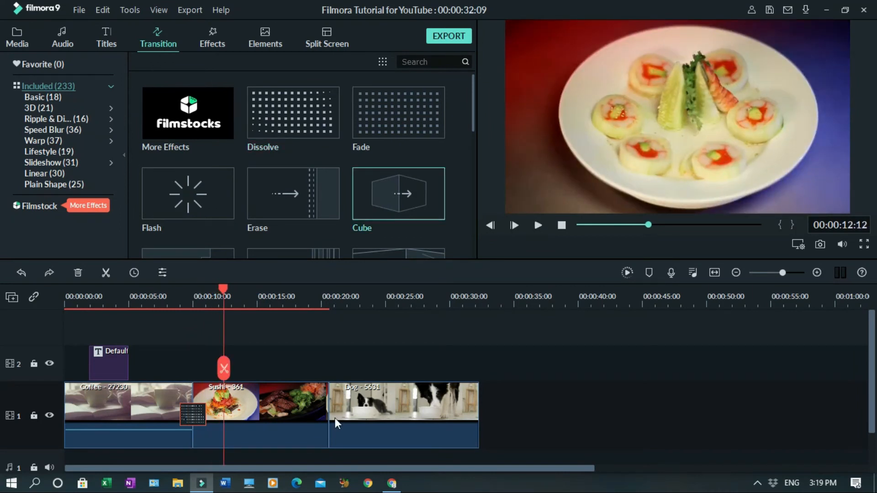
Add the Cube transition between the Sushi and Dog clips and play it back.
left_click_drag(417, 182, 322, 422)
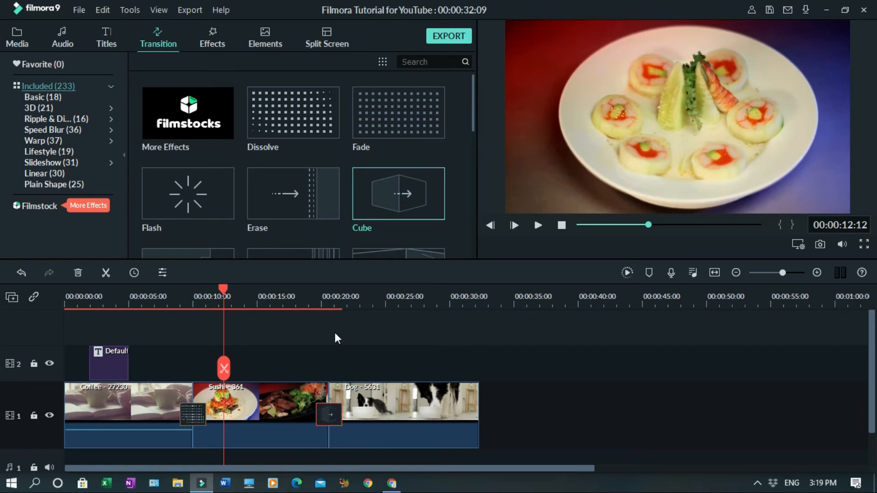
left_click(308, 291)
left_click(539, 223)
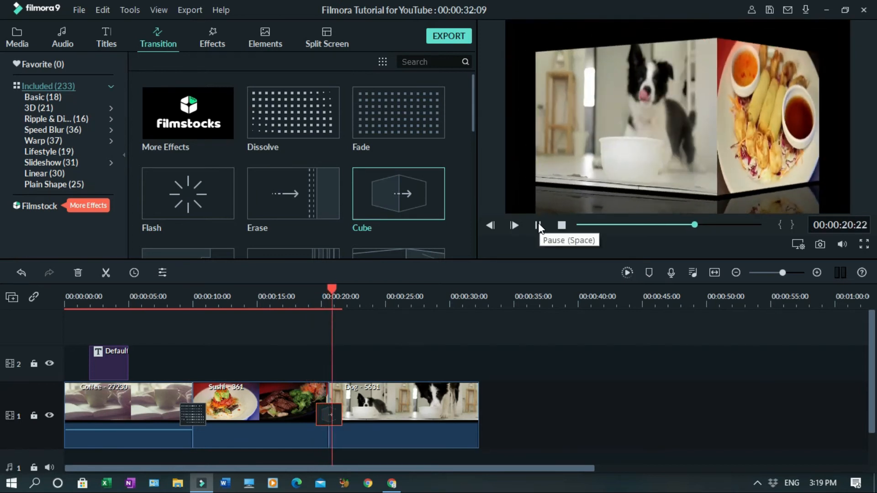
left_click(539, 226)
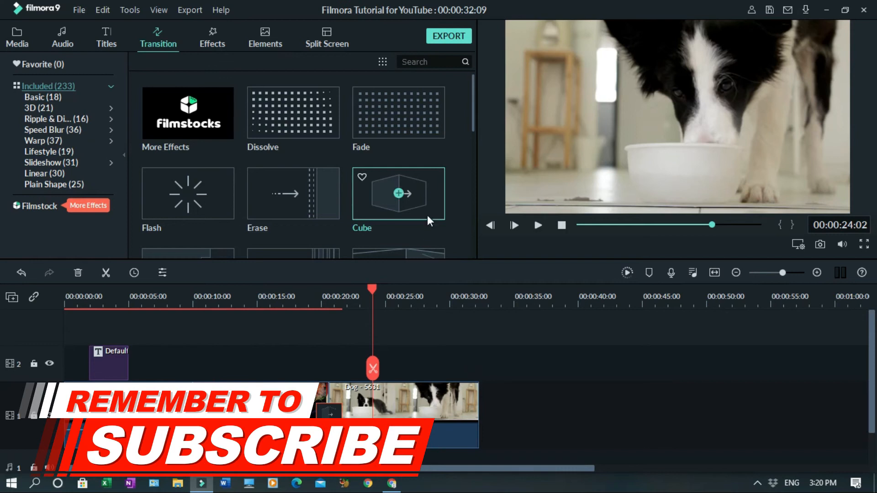
Add the Coffee clip from the project media again, directly after the Dog clip on video track 1.
left_click_drag(474, 96, 472, 153)
scroll(472, 157, "down", 1)
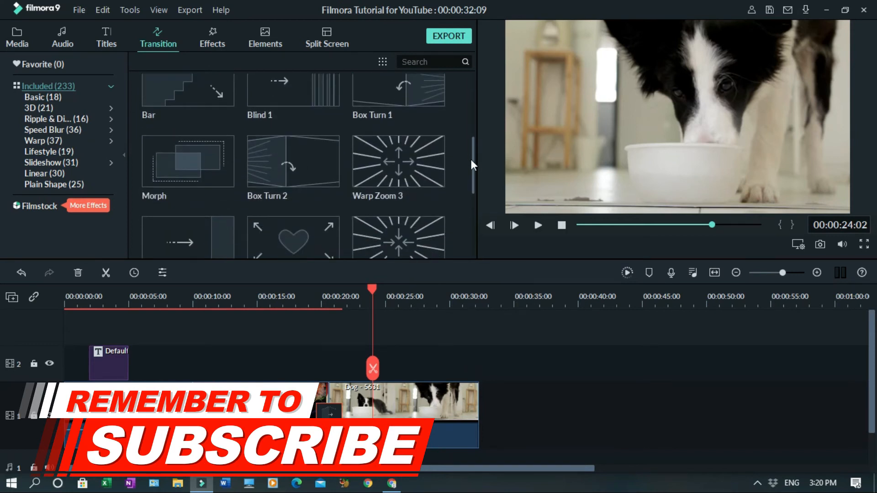
left_click(18, 45)
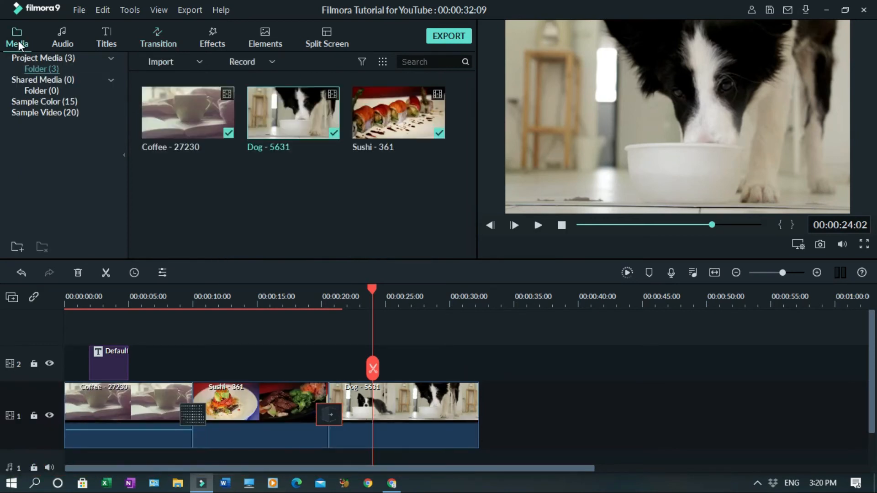
left_click_drag(199, 93, 483, 396)
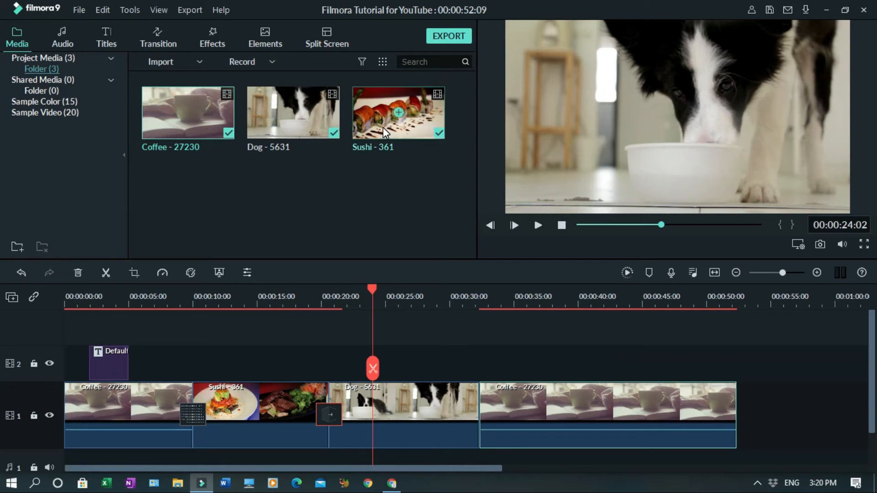
Add the heart-shaped transition between the Dog clip and the second Coffee clip and play it back.
left_click(166, 41)
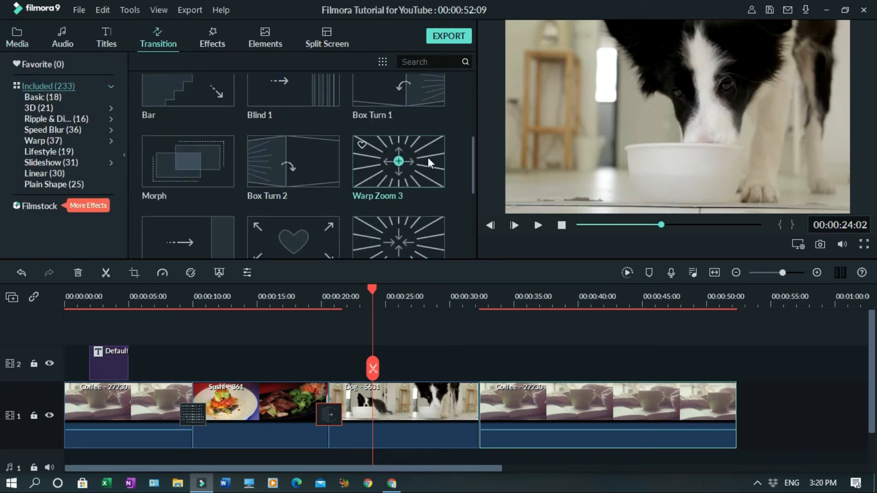
left_click_drag(311, 228, 476, 395)
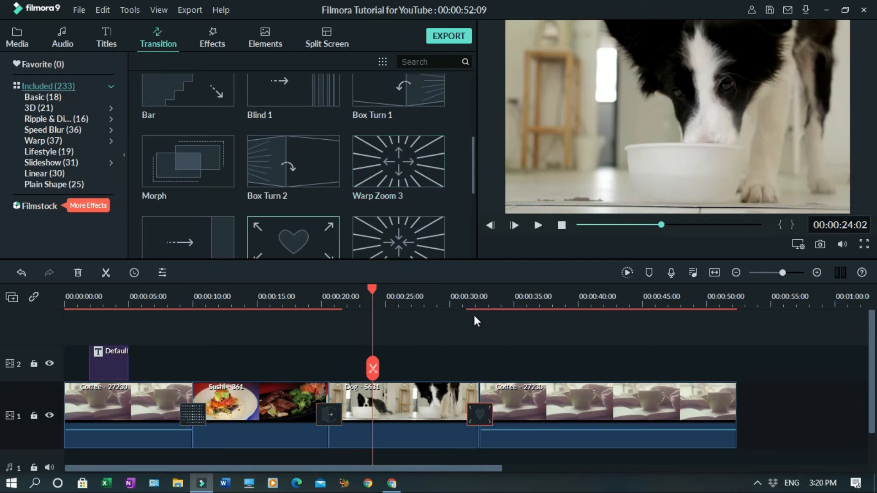
left_click(438, 290)
left_click(537, 225)
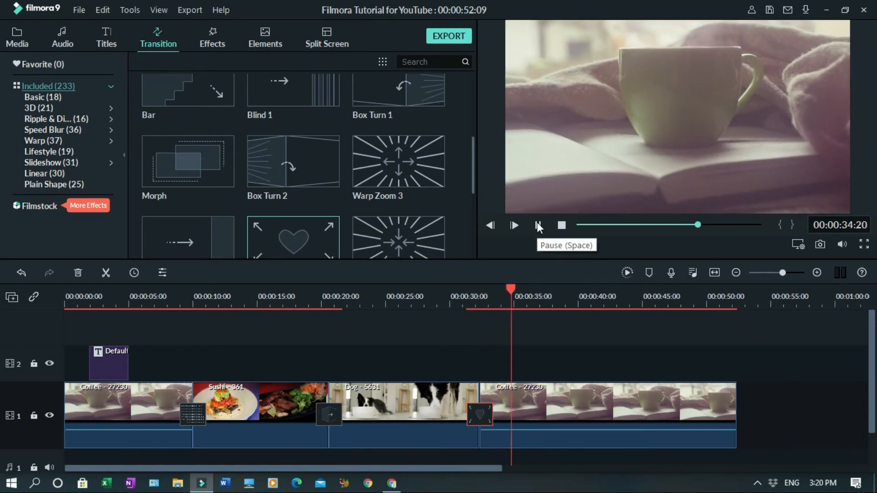
left_click(538, 225)
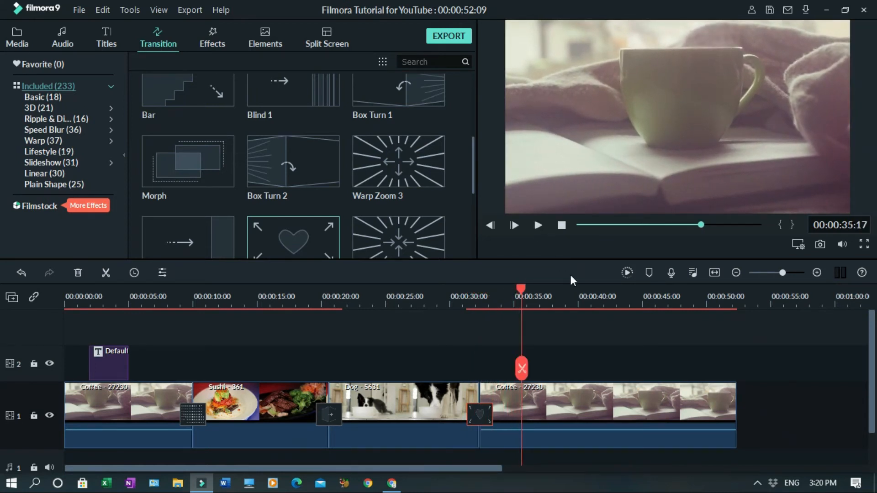
Trim the second Coffee clip by splitting it at 00:00:40:22 and deleting the remainder, and save the project.
left_click(605, 294)
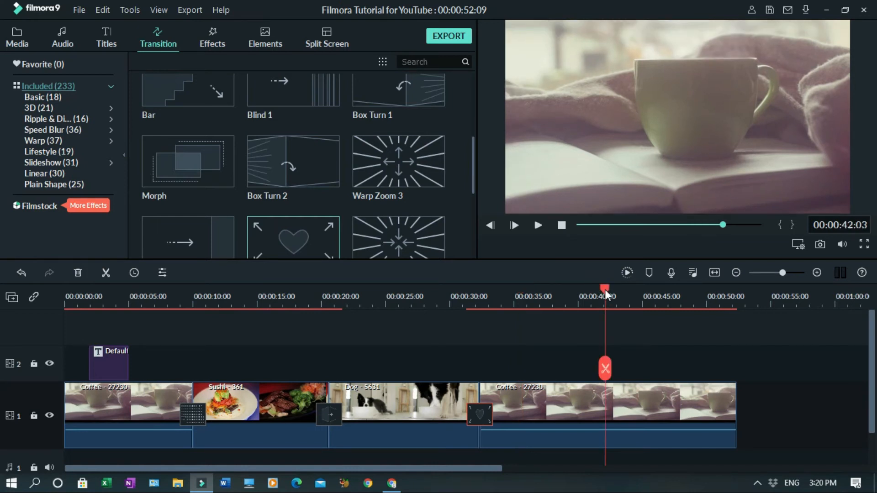
left_click_drag(605, 290, 590, 288)
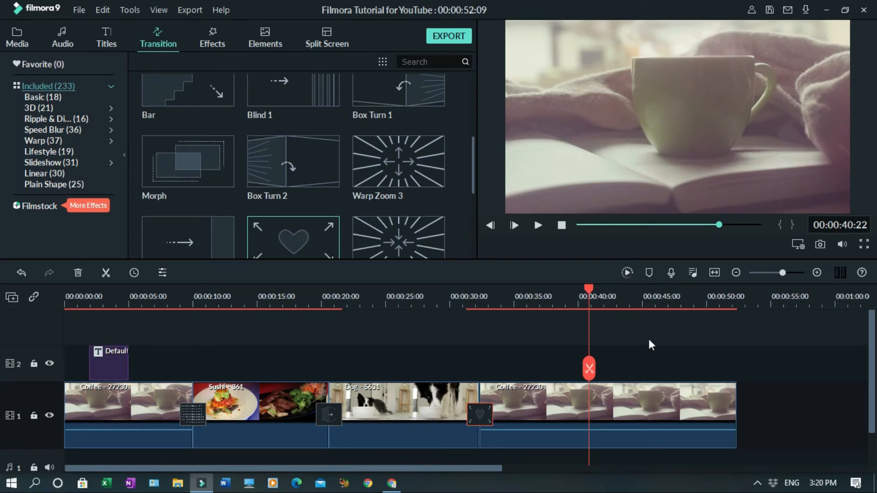
left_click(105, 273)
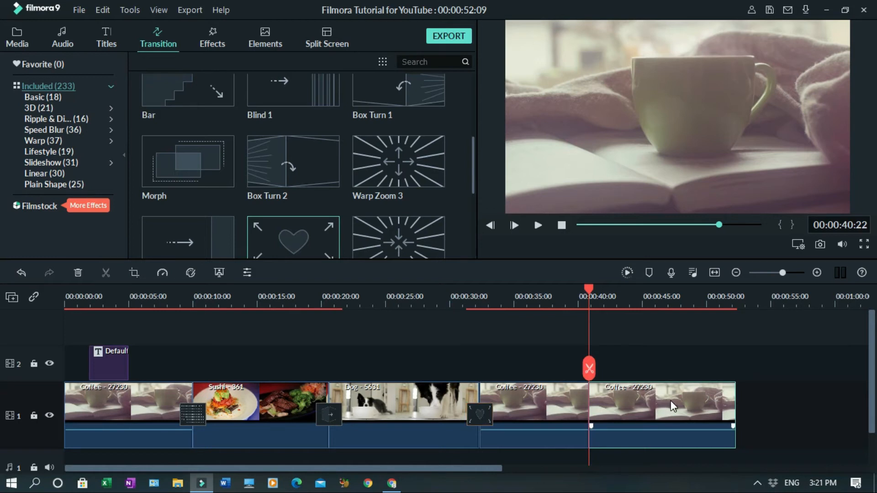
key("Delete")
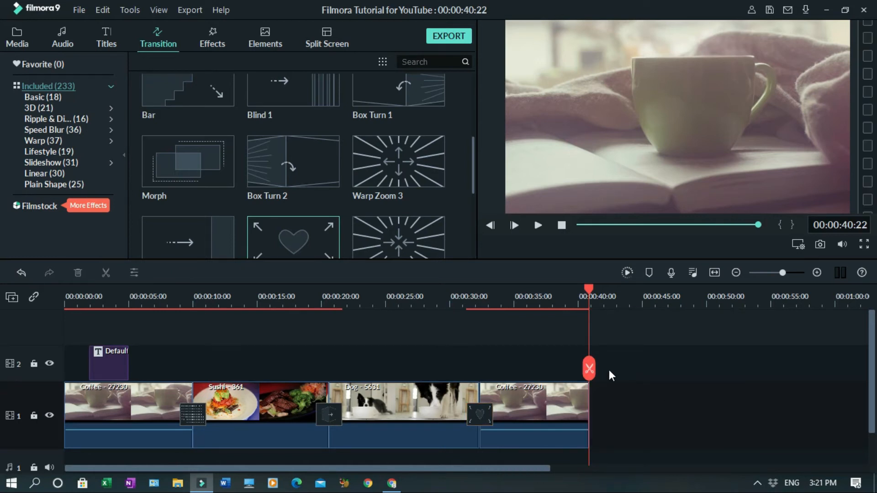
left_click(770, 11)
Preview the 007 Series filter from the included effects.
left_click(22, 42)
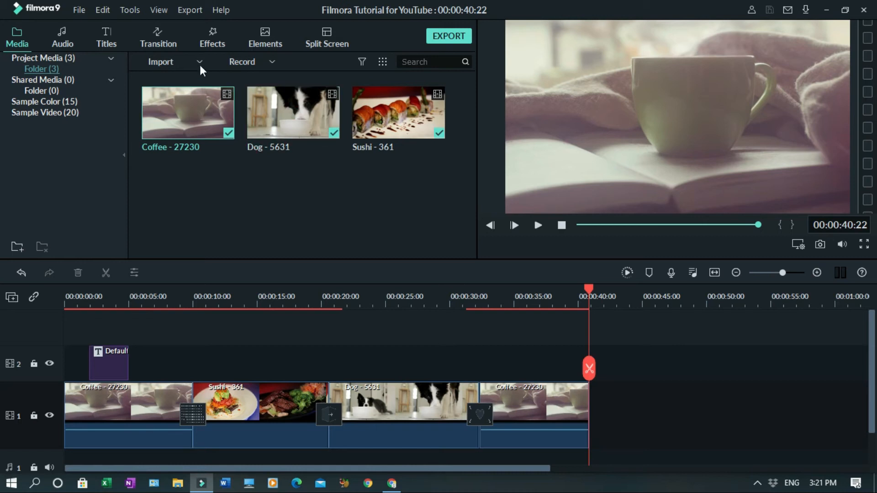
left_click(212, 42)
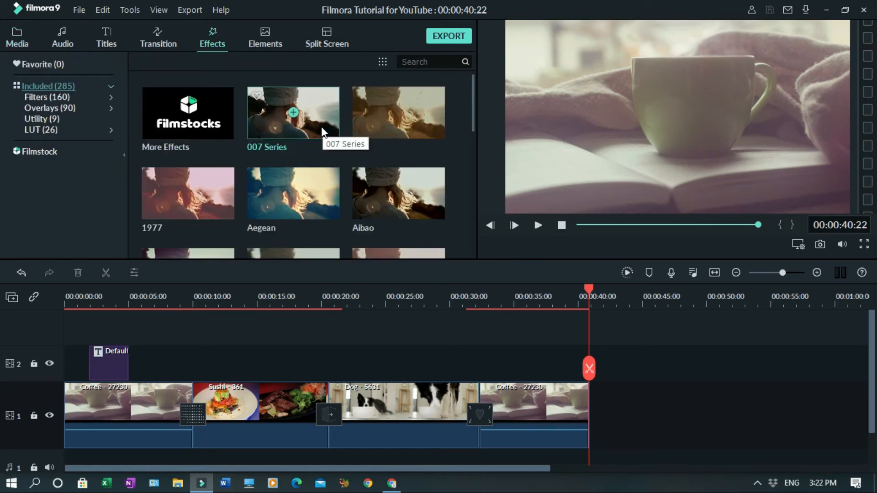
right_click(322, 127)
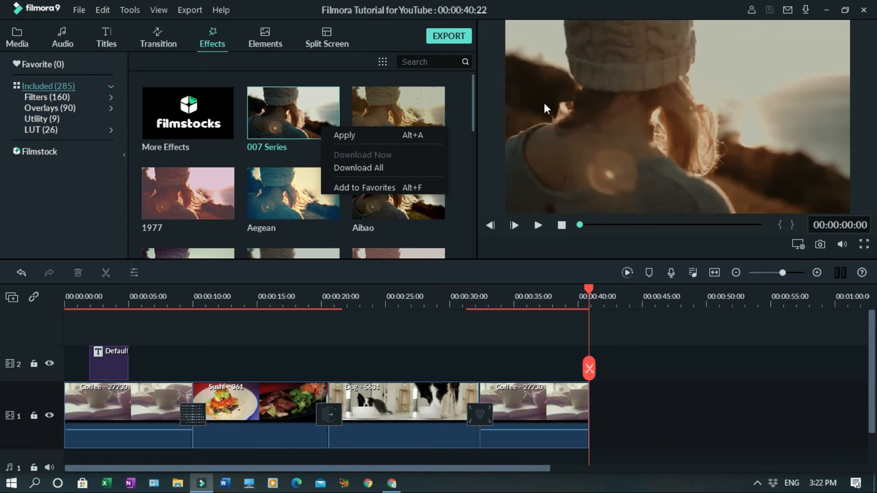
left_click(538, 223)
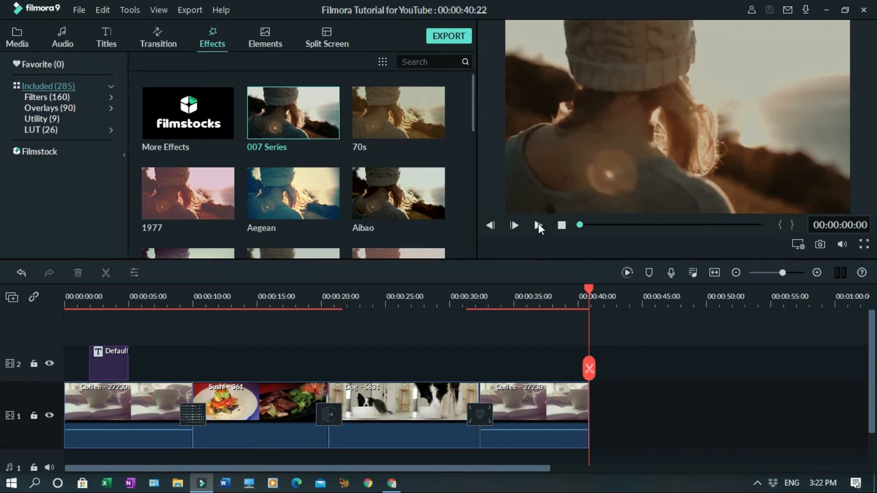
Add the 007 Series filter to video track 2 above the Sushi clip and play back that section.
left_click(538, 223)
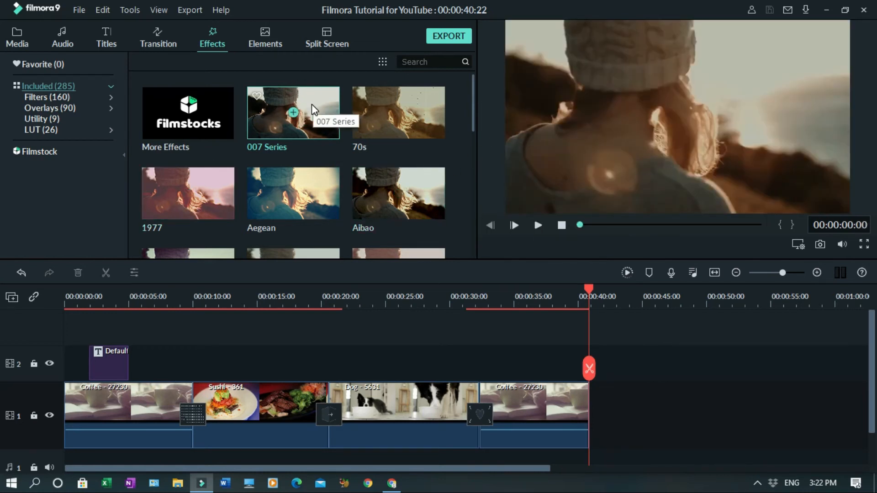
left_click_drag(311, 104, 241, 367)
left_click(538, 224)
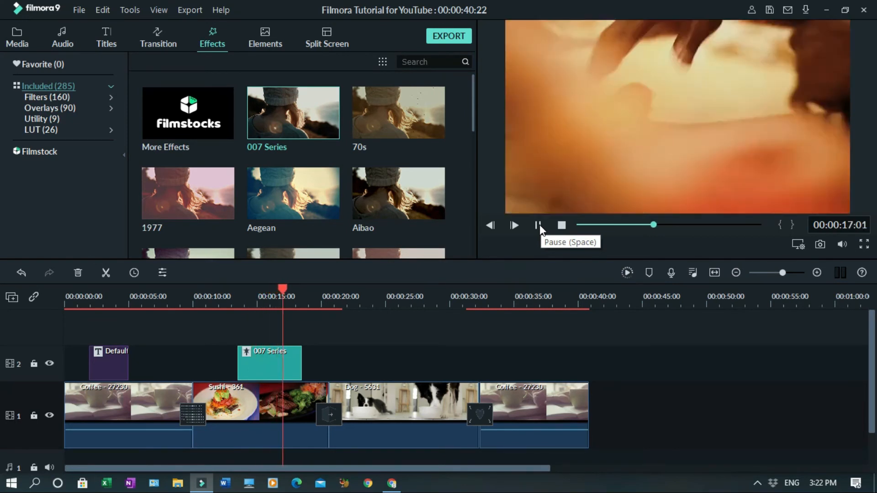
left_click(538, 224)
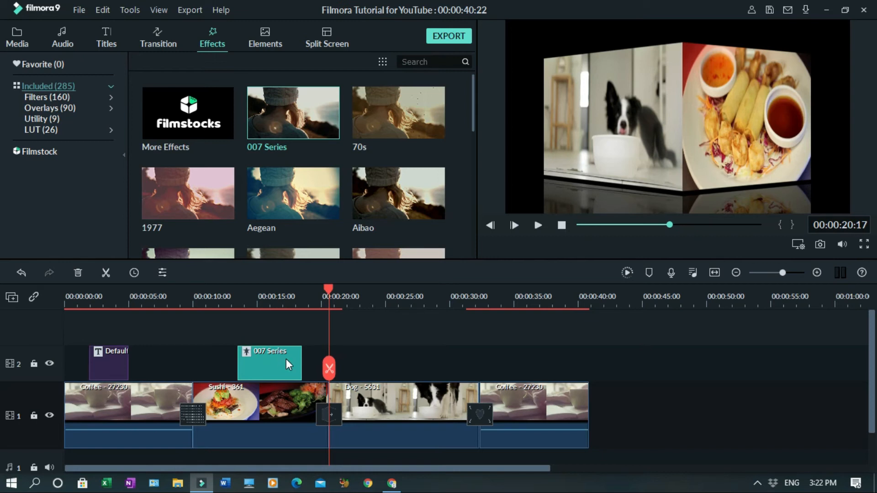
Add the Element Emoji 1 element to video track 2 above the Dog clip and play it back.
left_click(270, 43)
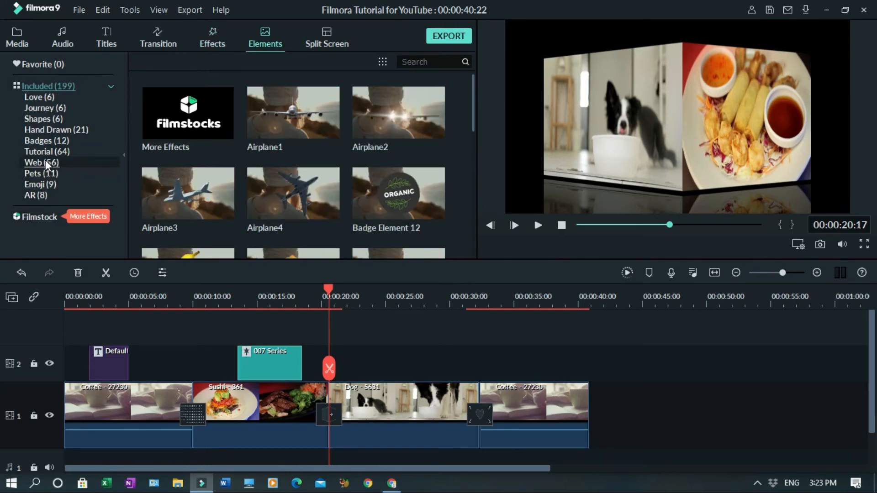
left_click(41, 184)
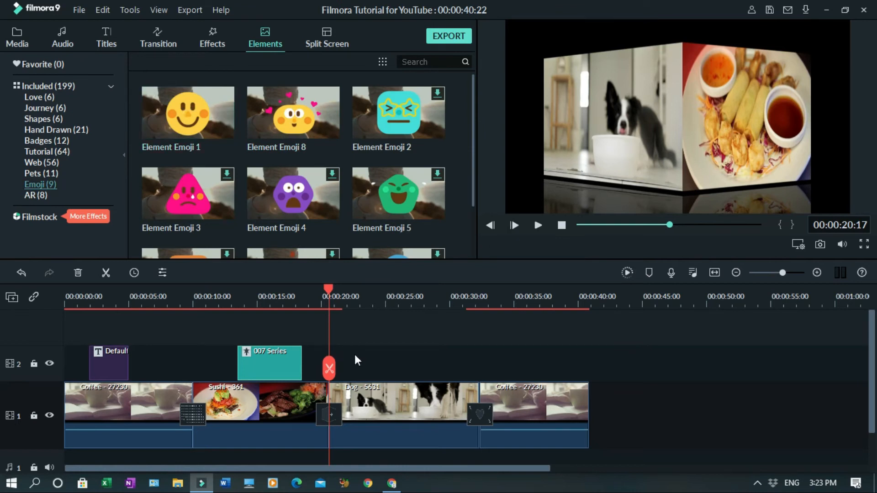
left_click_drag(212, 103, 344, 355)
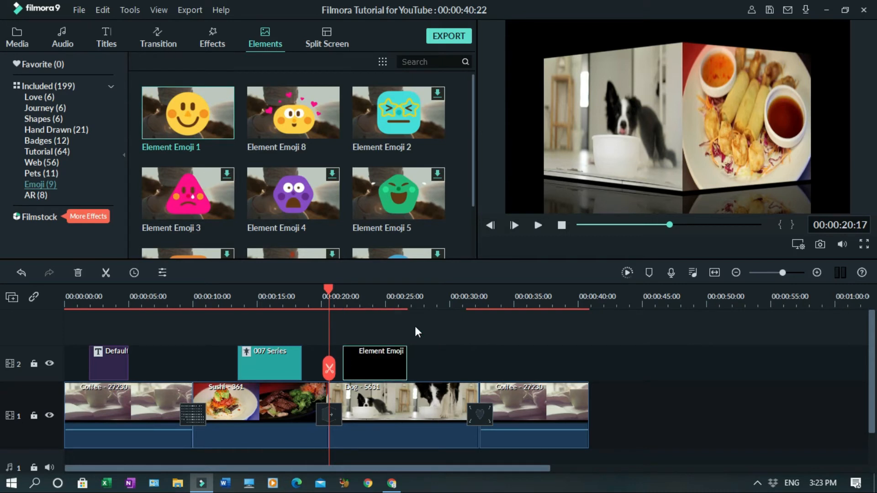
left_click(539, 225)
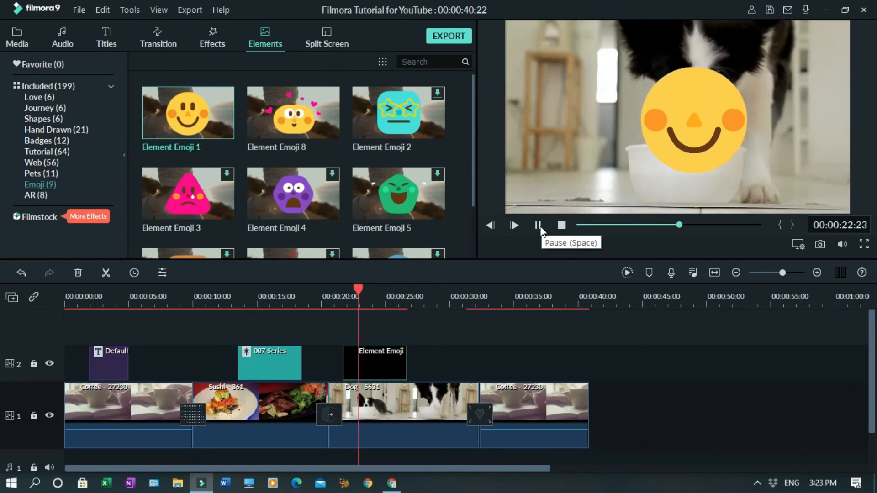
left_click(539, 226)
Shrink the smiley emoji to roughly a third of its size and place it beside the dog's head, above the bowl's left edge.
left_click(394, 356)
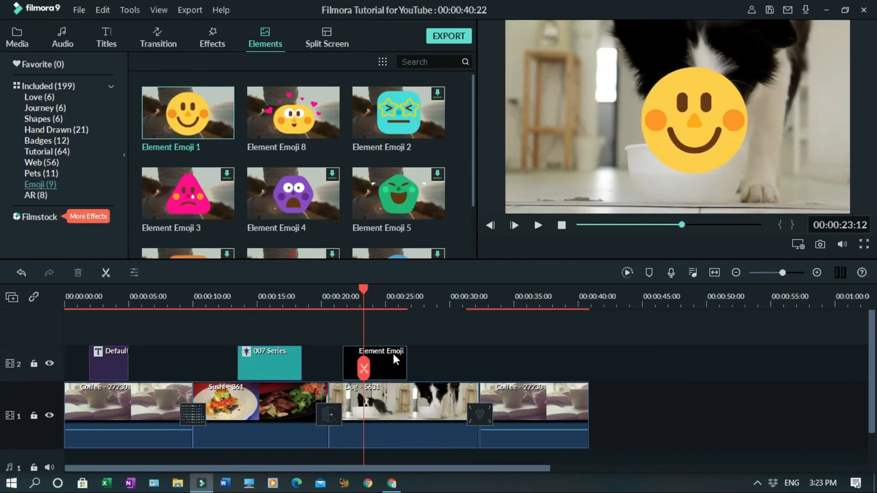
left_click(392, 353)
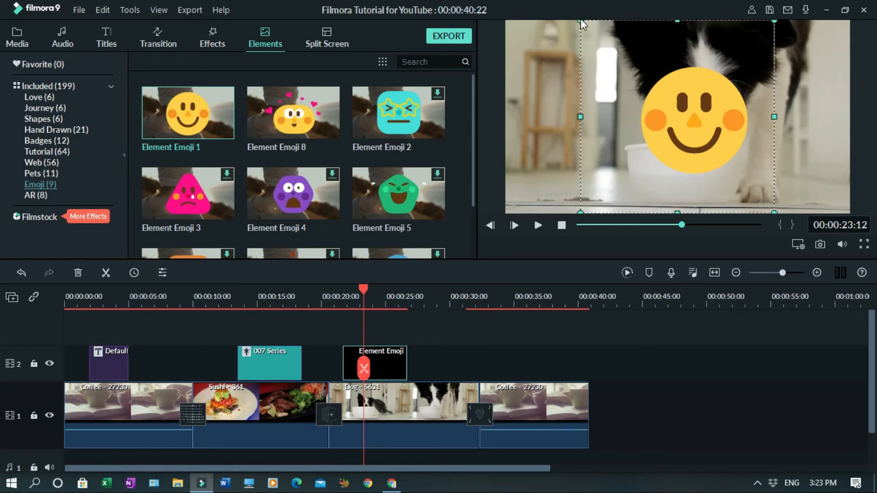
left_click_drag(581, 21, 721, 163)
left_click_drag(651, 136, 624, 121)
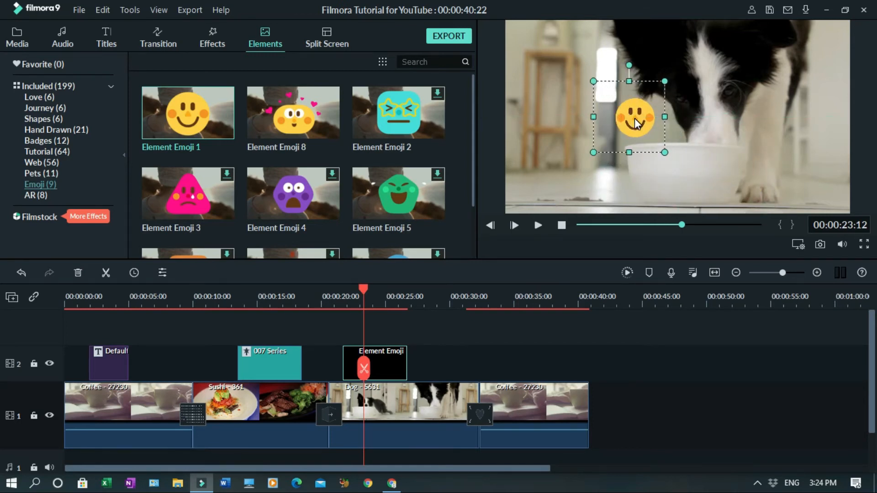
Play back the Dog clip with the resized emoji, starting from about 00:00:20:13.
left_click(324, 315)
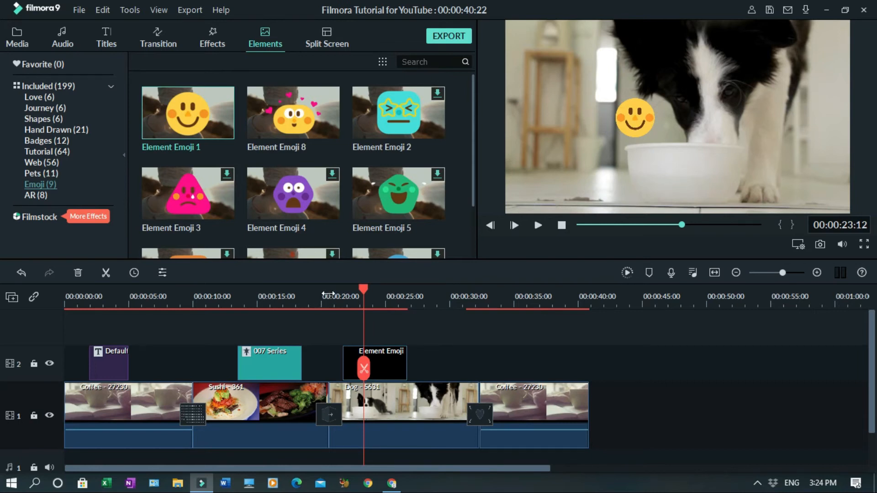
left_click(328, 295)
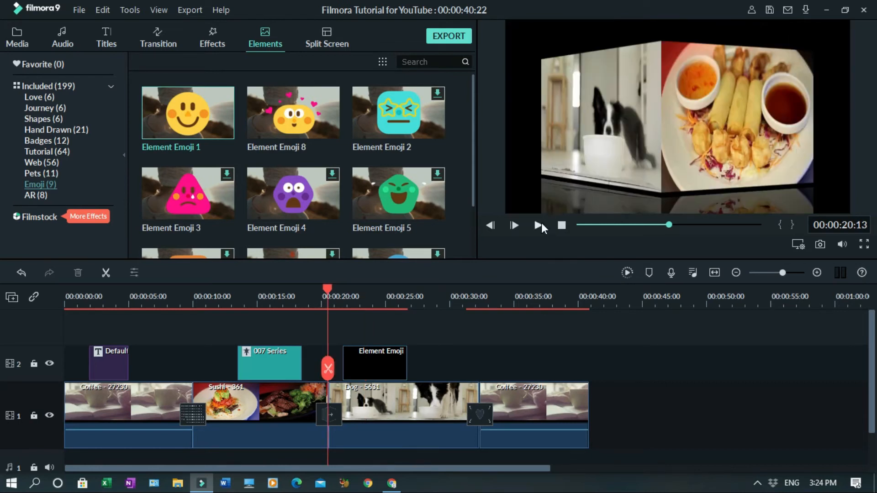
left_click(542, 224)
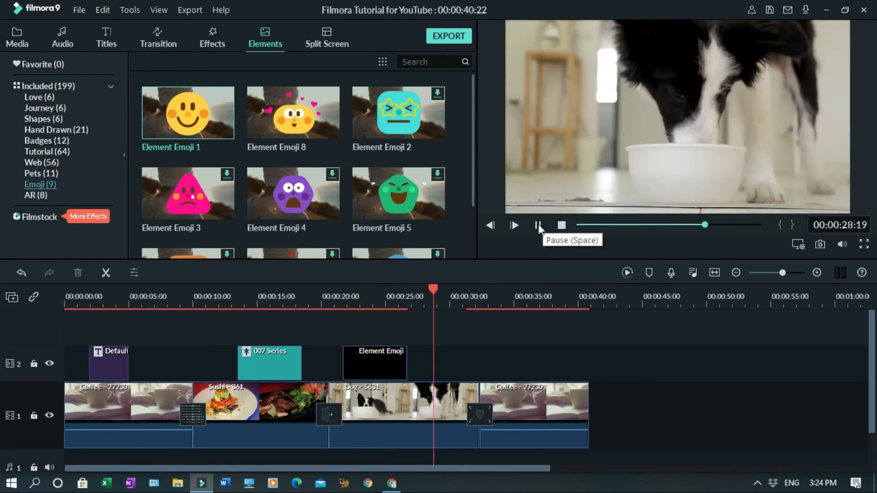
left_click(538, 225)
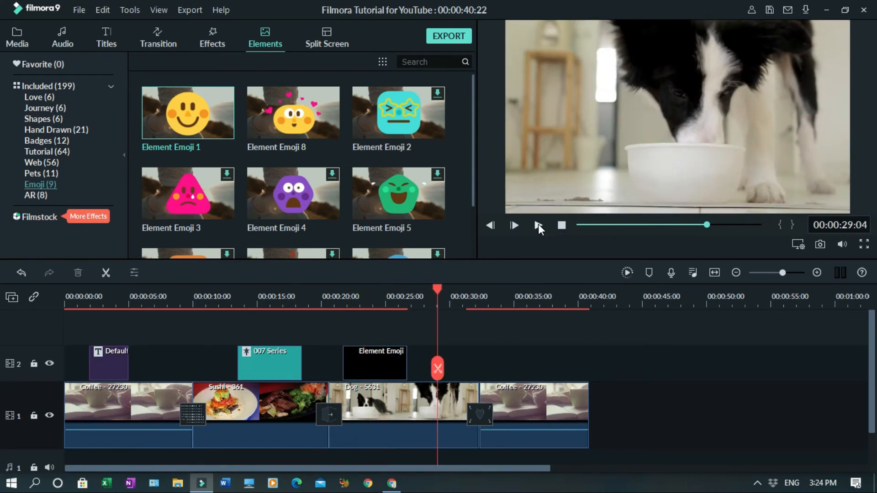
Examine the split screen layouts and the available options for importing media.
left_click(320, 49)
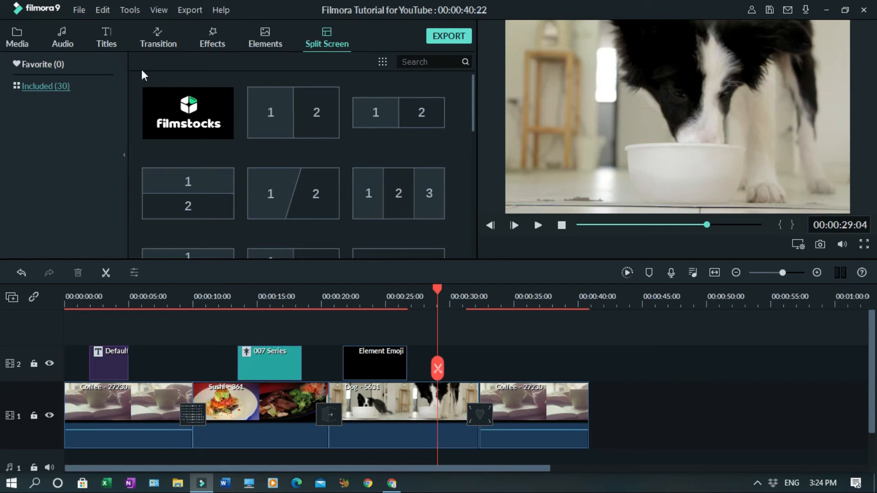
left_click(16, 45)
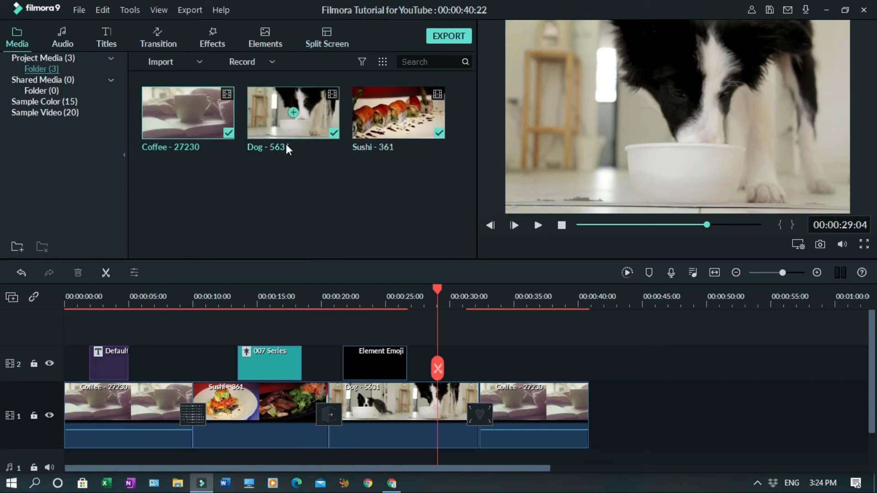
scroll(2, 423, "down", 1)
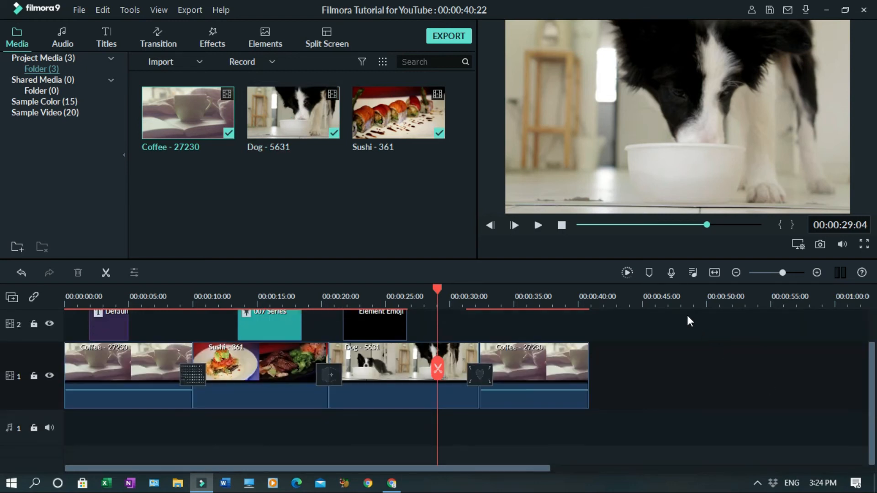
left_click(567, 225)
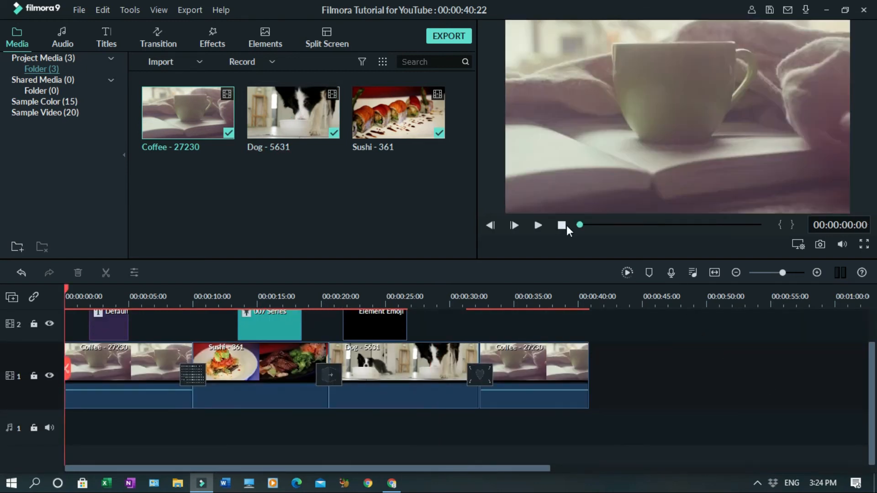
left_click(199, 62)
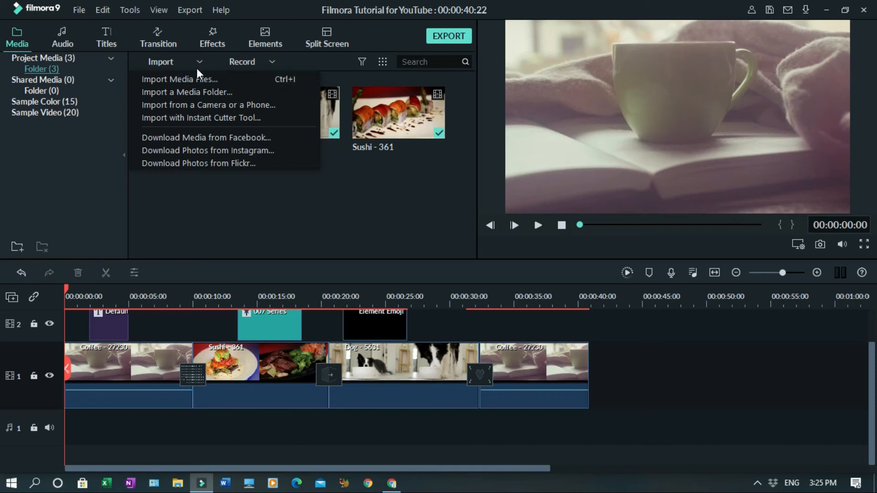
left_click(197, 68)
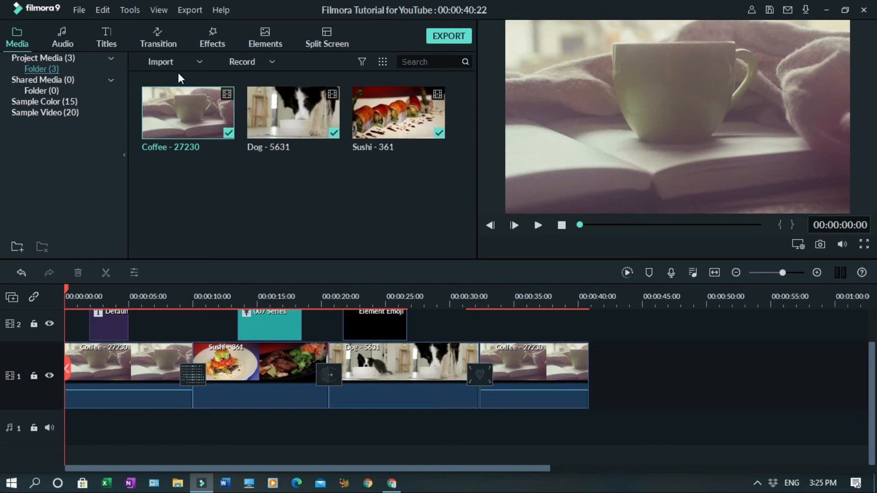
Add the included Drift - Drift music to audio track 1 from the start of the timeline.
left_click(64, 44)
mouse_move(475, 96)
left_mouse_down()
mouse_move(478, 251)
mouse_move(476, 88)
mouse_move(478, 110)
left_mouse_up()
left_click_drag(423, 147, 62, 431)
Trim the Drift music by splitting it at 00:00:40:22 and deleting the remainder, and save the project.
left_click(587, 290)
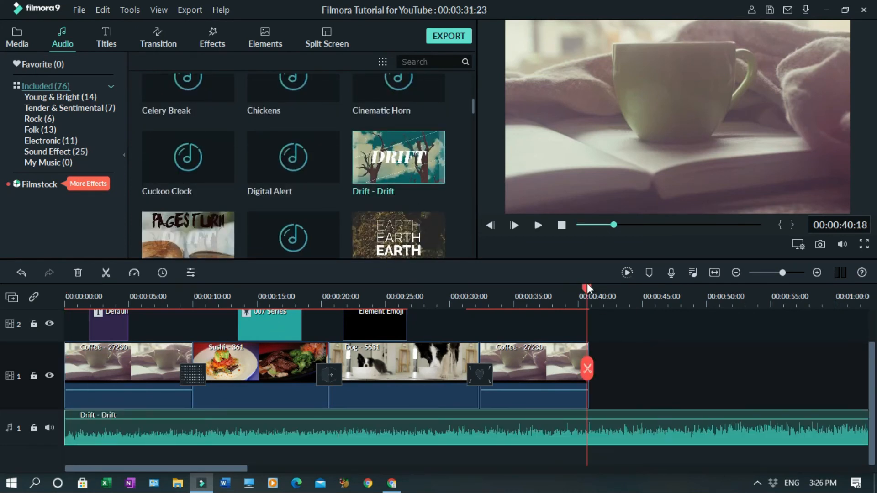
left_click_drag(587, 288, 590, 290)
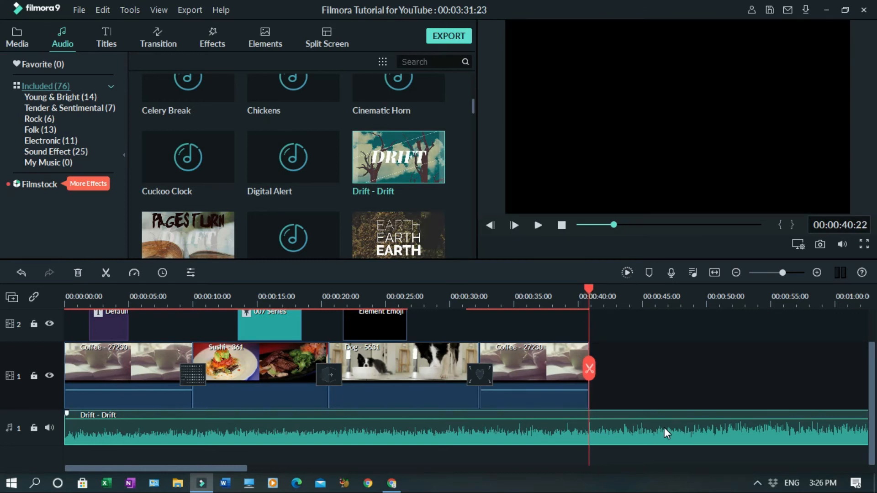
left_click(106, 272)
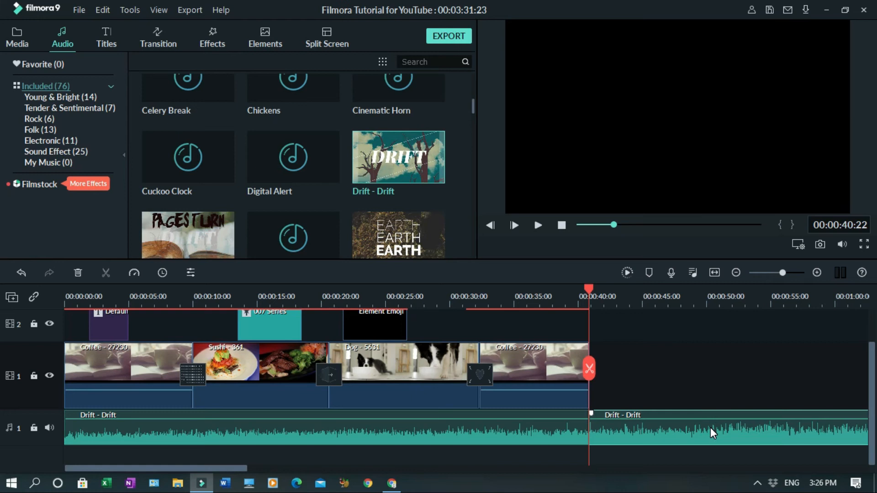
key("Delete")
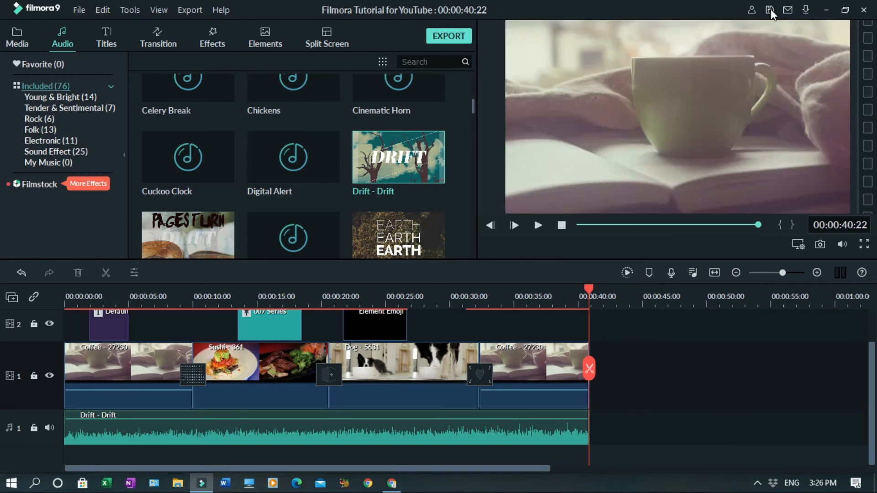
left_click(770, 10)
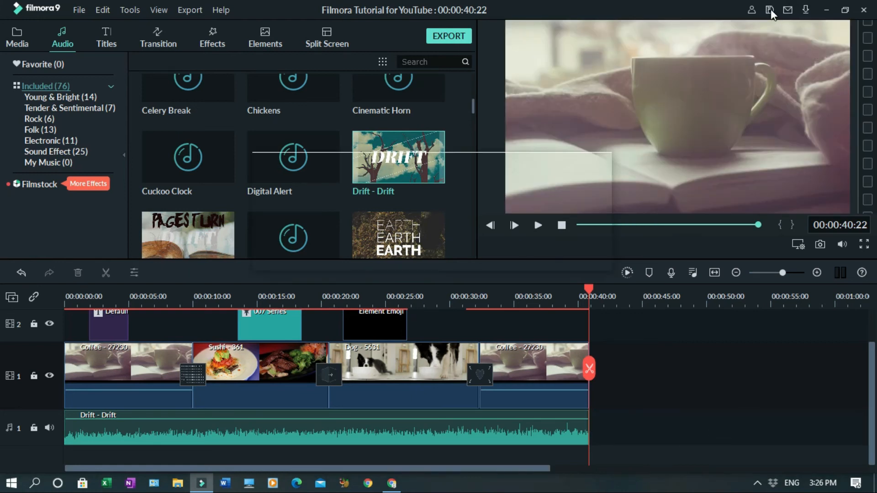
Play back the opening of the video with the music and return the playhead to the start.
left_click(537, 225)
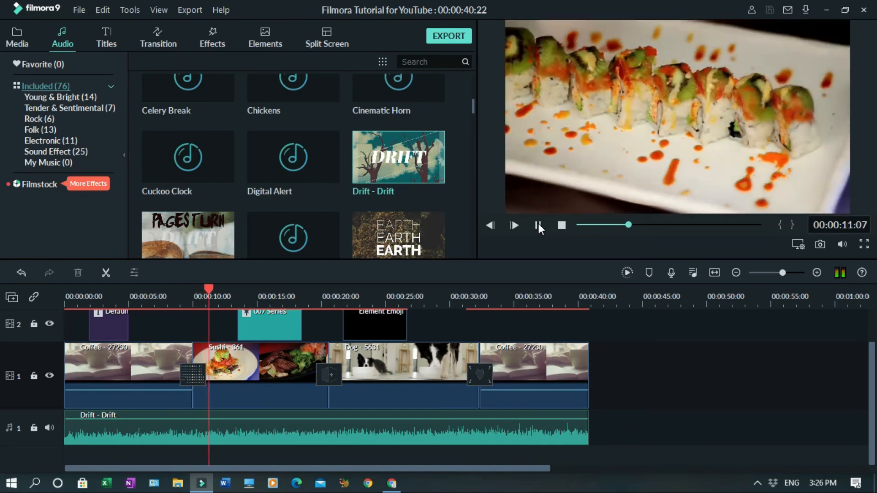
left_click(540, 226)
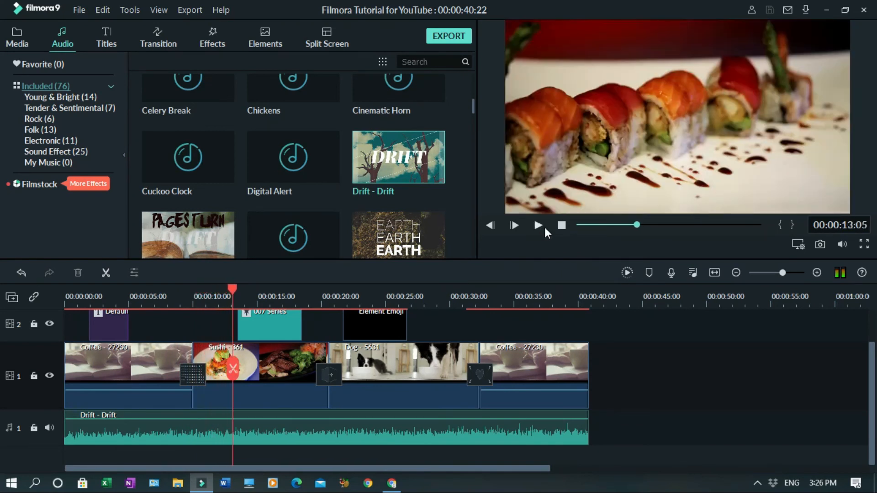
left_click(562, 226)
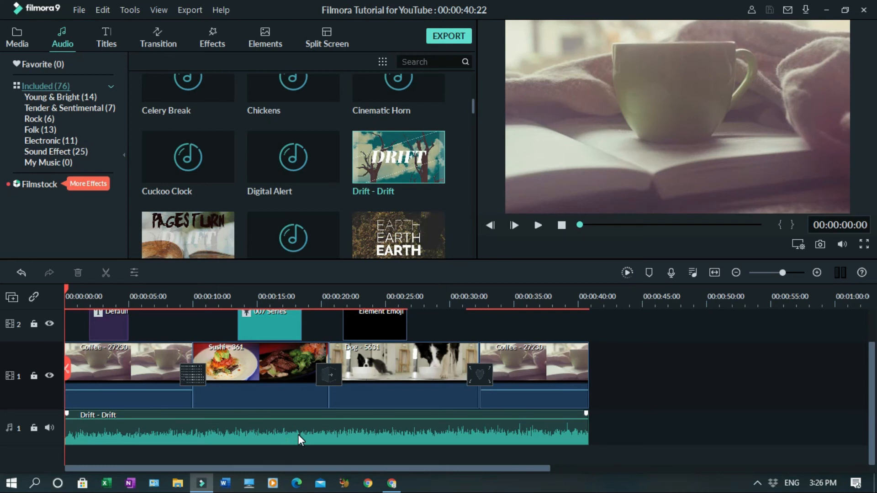
Lower the Drift music's volume to -3.52 dB and give it a fade-in and fade-out of about 6.5 seconds each.
right_click(298, 434)
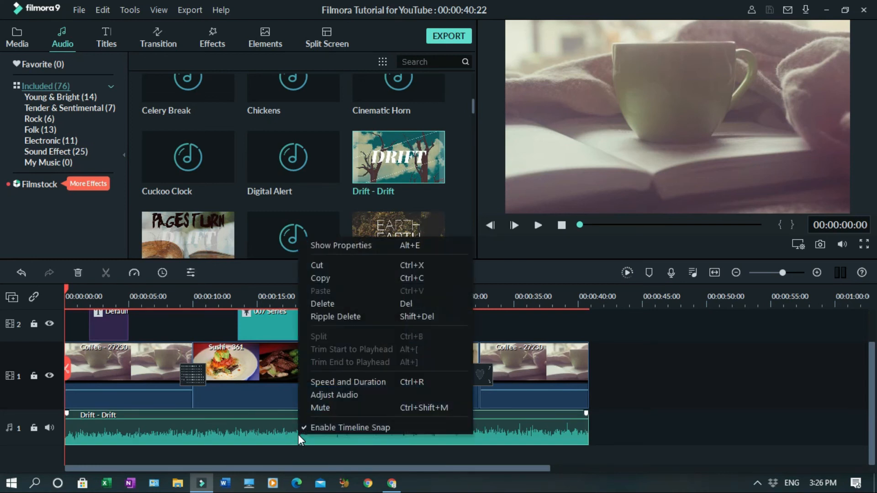
left_click(329, 395)
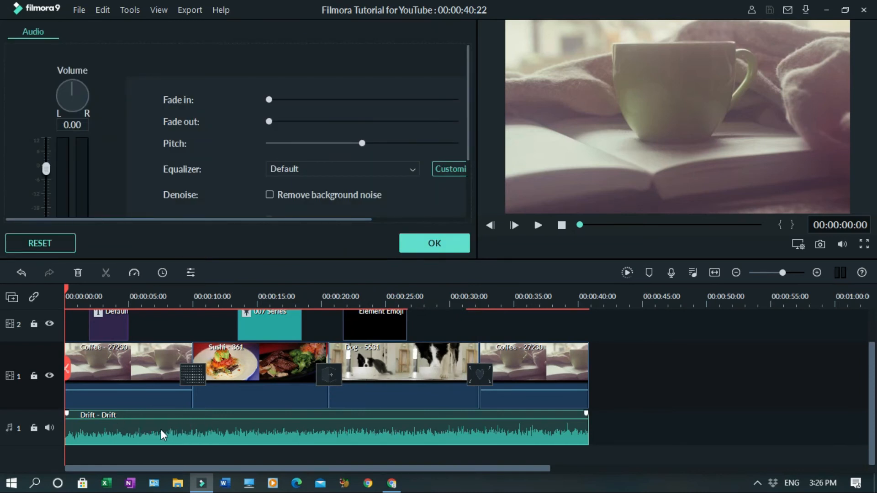
left_click_drag(48, 169, 48, 177)
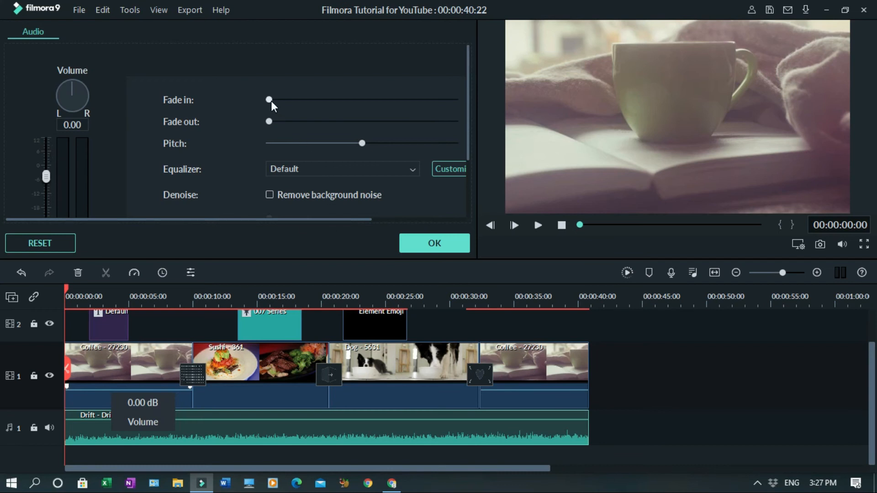
left_click_drag(271, 100, 300, 120)
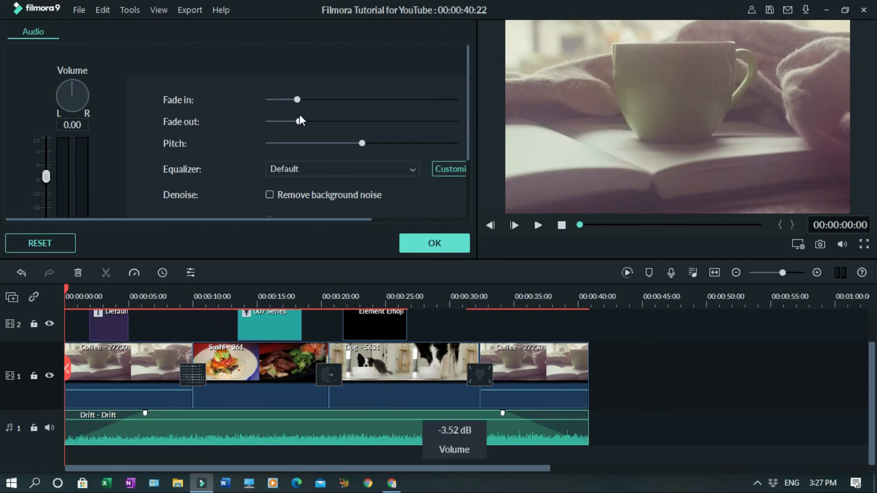
left_click(437, 247)
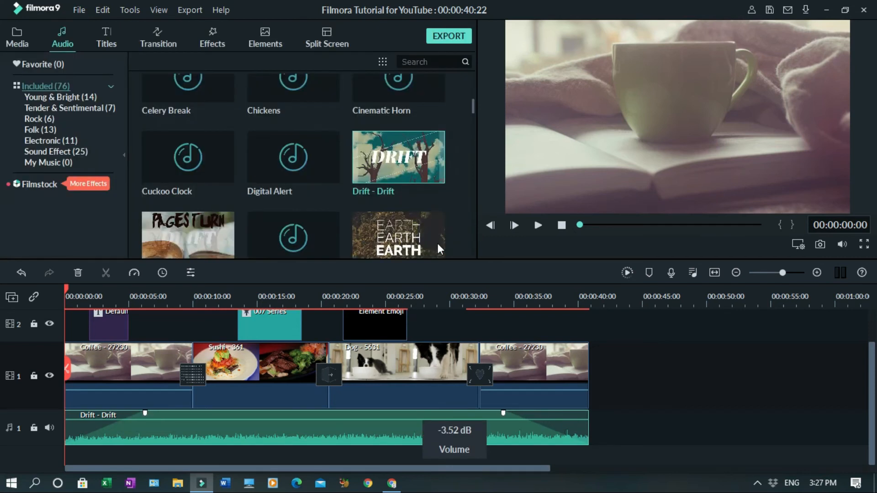
Play the finished video through to the end and save the project.
left_click(538, 224)
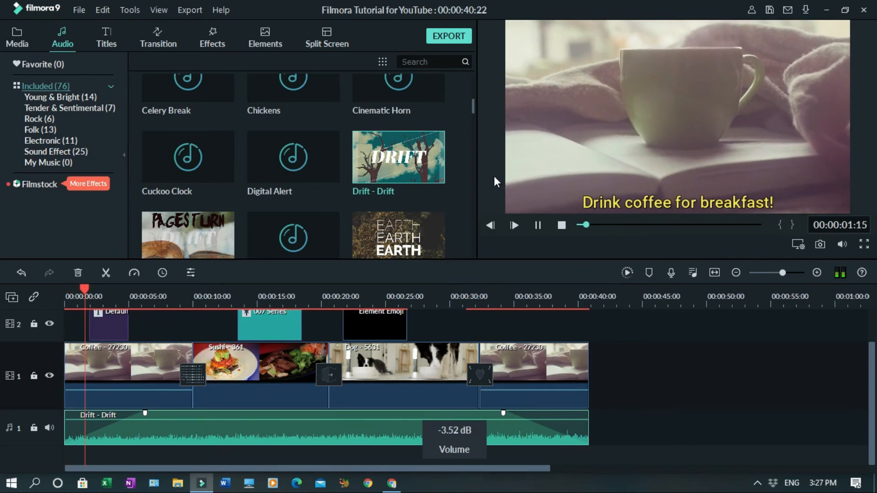
key("ctrl+s")
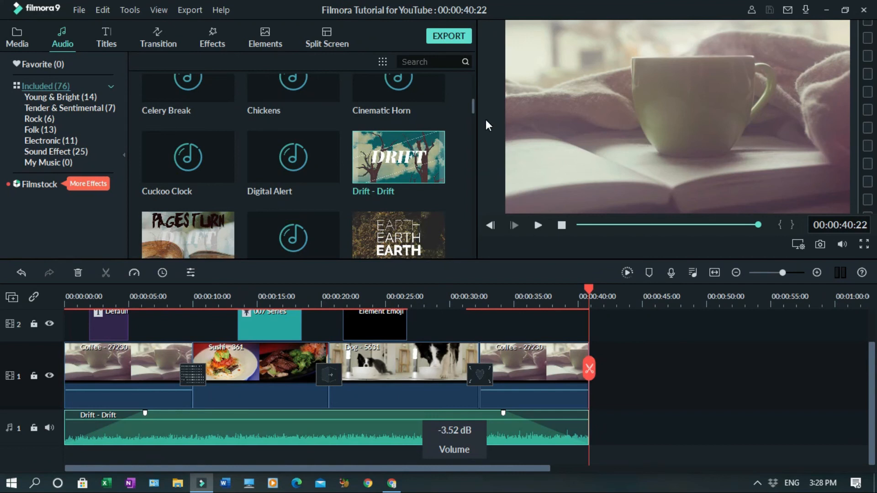
Export the project as an MP4 named "Filmora Editing Software for YouTube 1" to the YouTube Videos folder on the desktop.
left_click(443, 36)
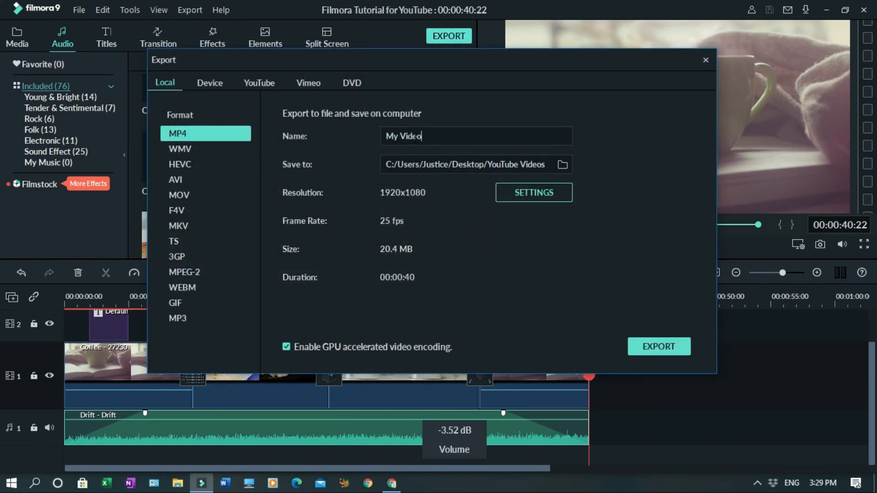
left_click(562, 165)
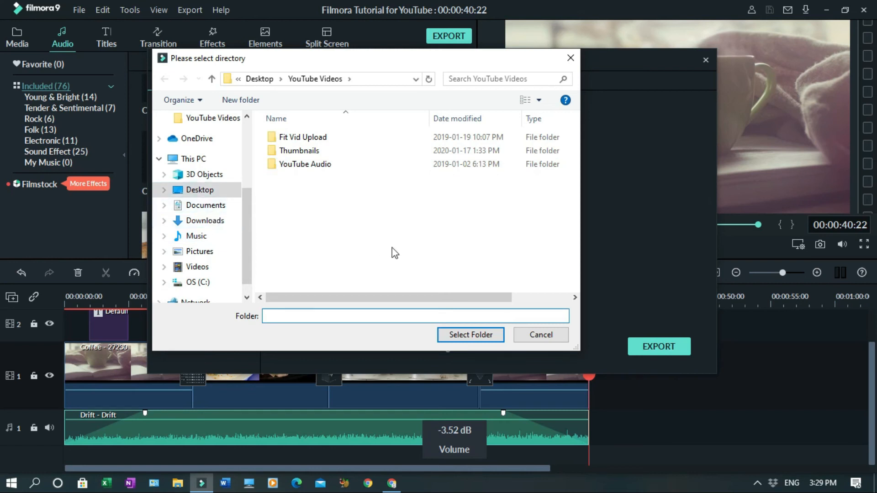
left_click(541, 335)
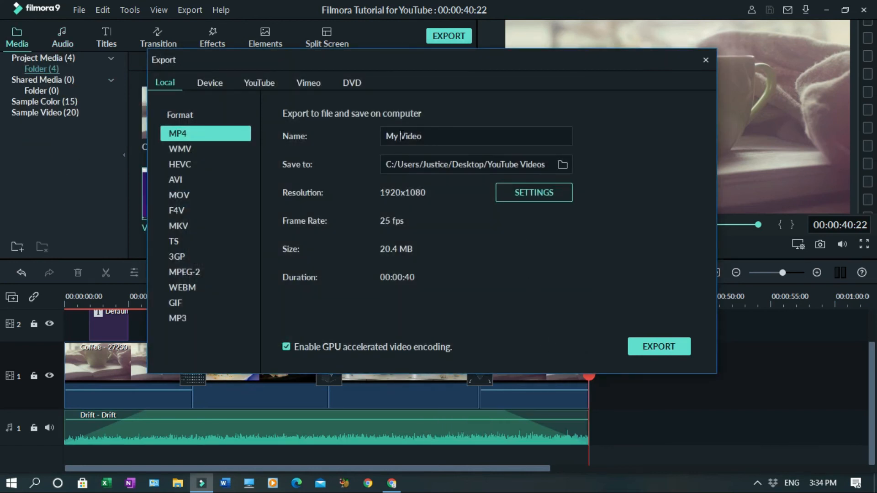
triple_click(401, 136)
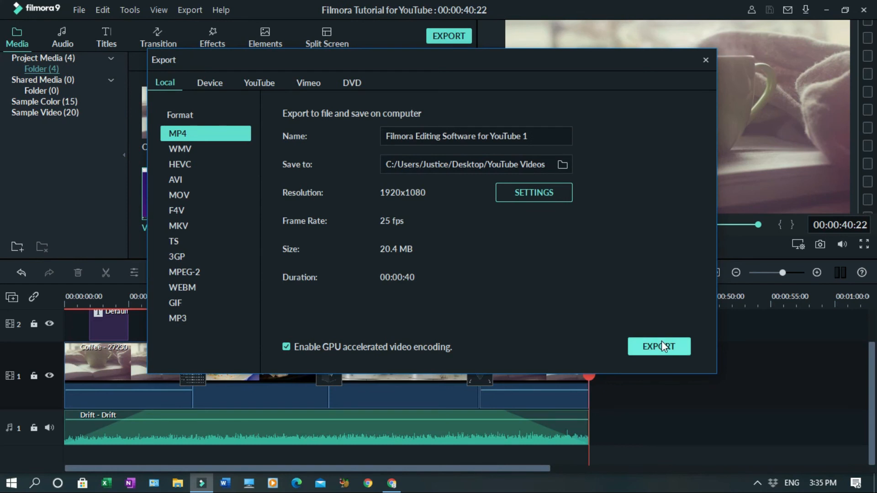
left_click(666, 347)
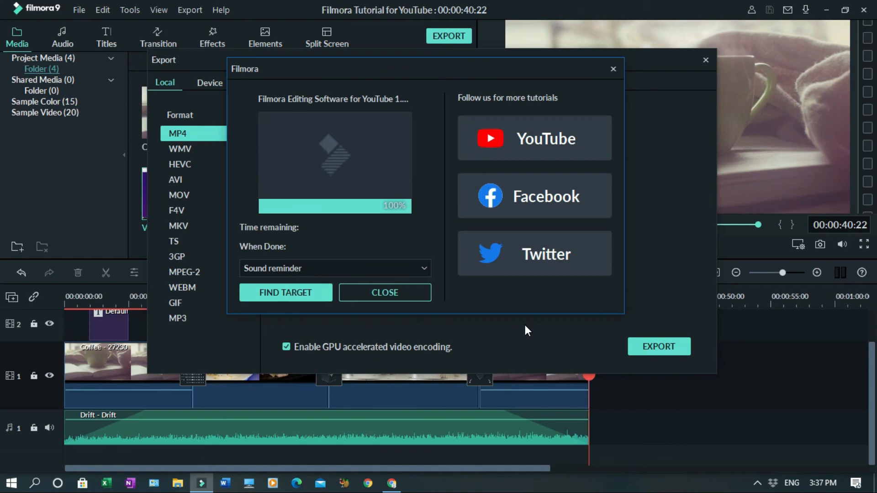
Locate the exported "Filmora Editing Software for YouTube 1.mp4" in File Explorer's YouTube Videos folder and open it in the video player.
left_click(308, 292)
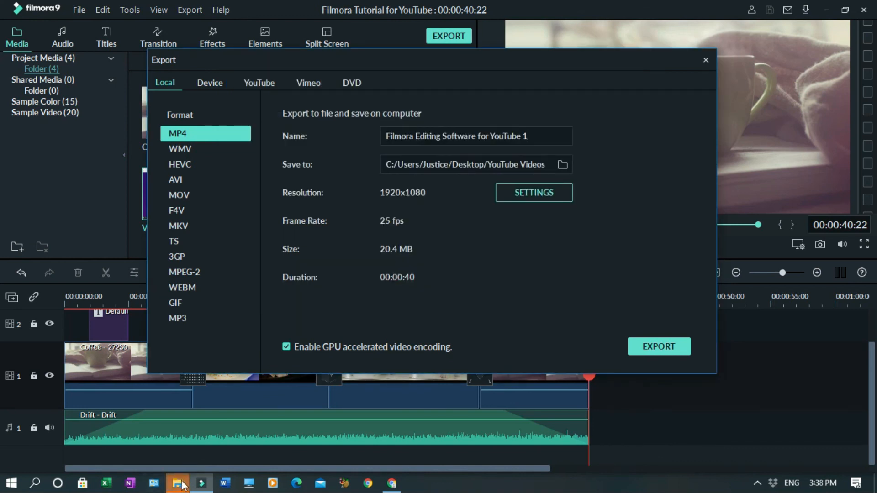
mouse_move(179, 487)
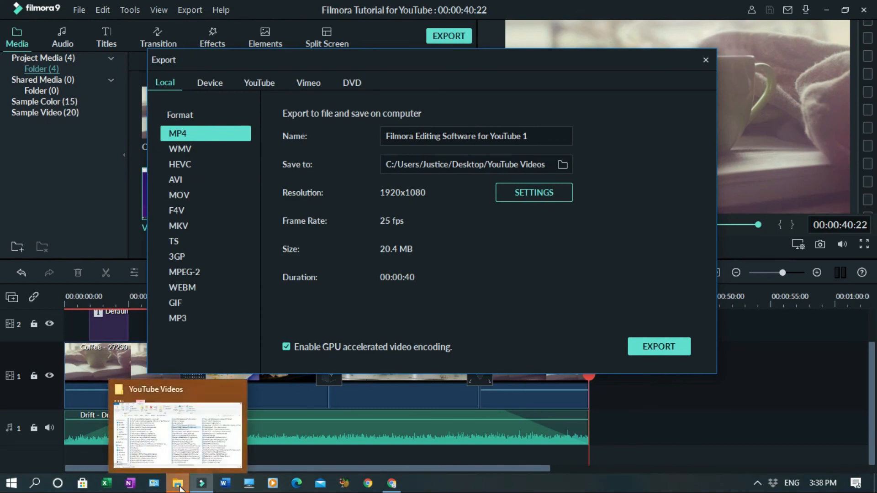
left_click(191, 455)
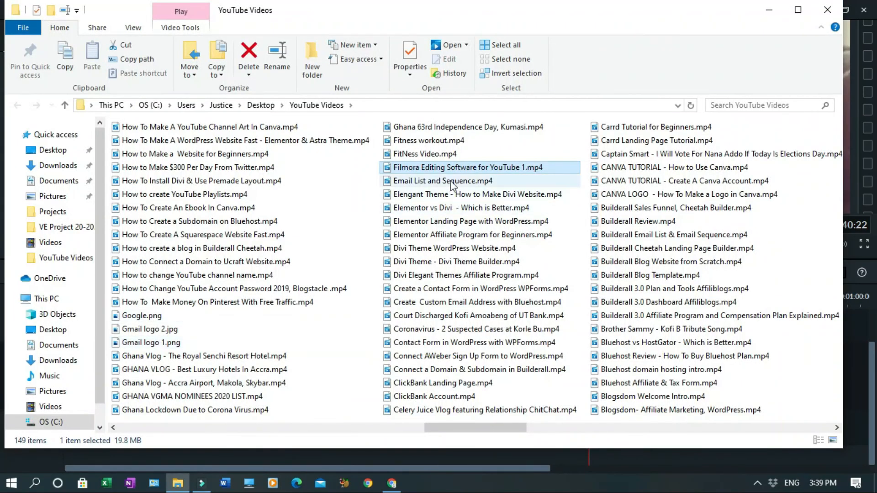
double_click(502, 166)
right_click(504, 165)
left_click(553, 171)
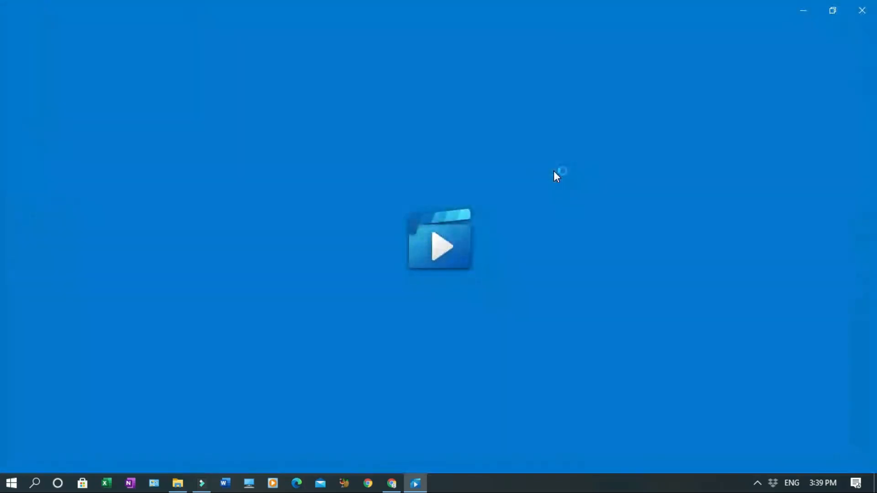